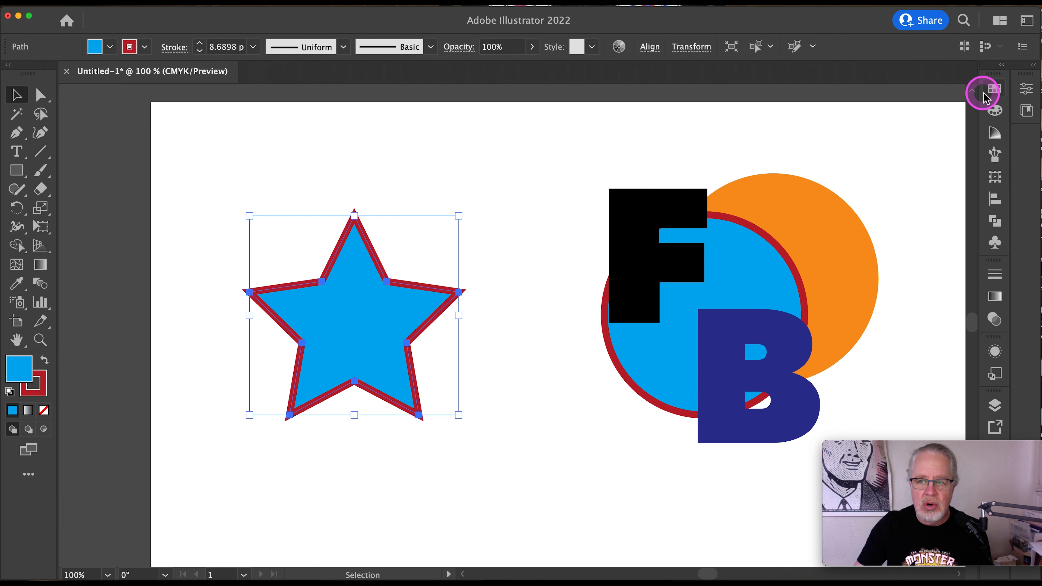
- Swap the star's fill and stroke colors, and swap them back again
left_click(993, 90)
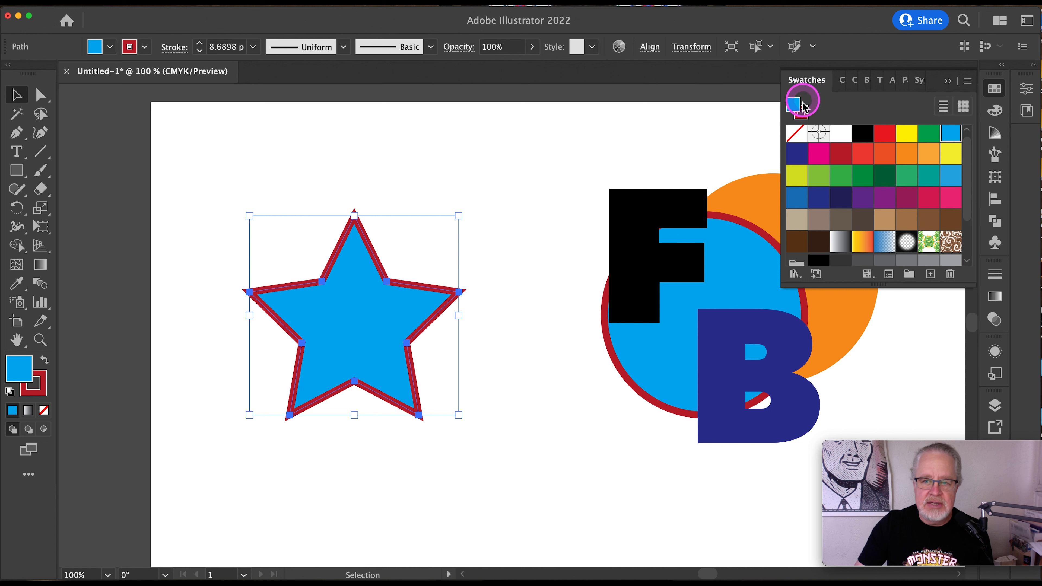
left_click(948, 81)
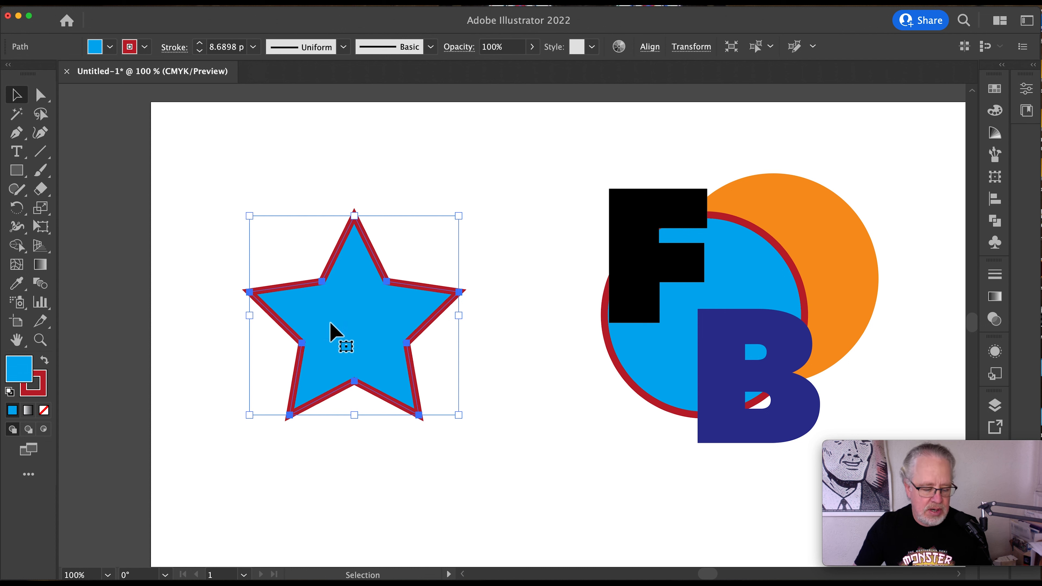
key("shift+x")
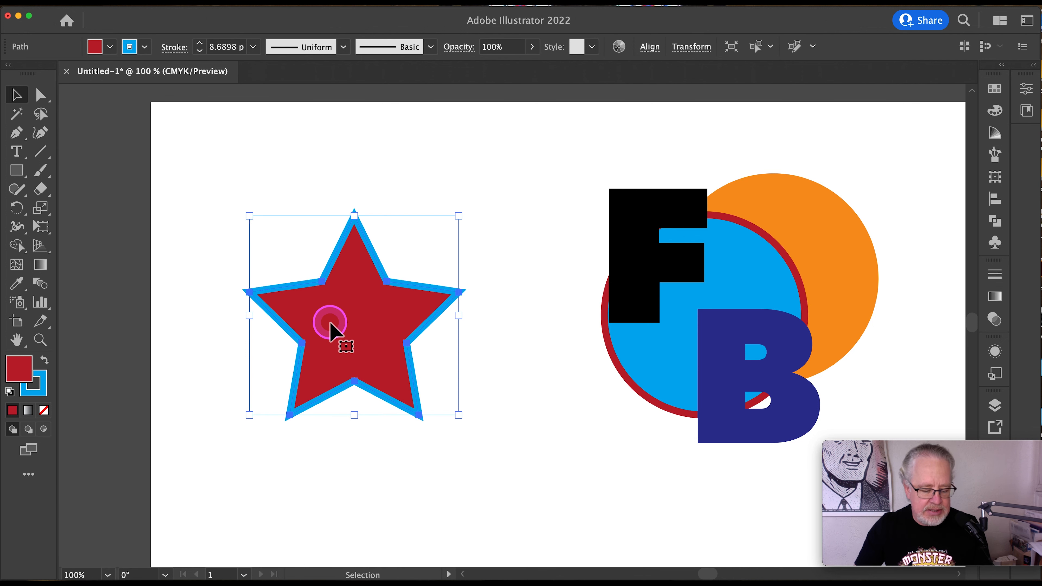
key("shift+x")
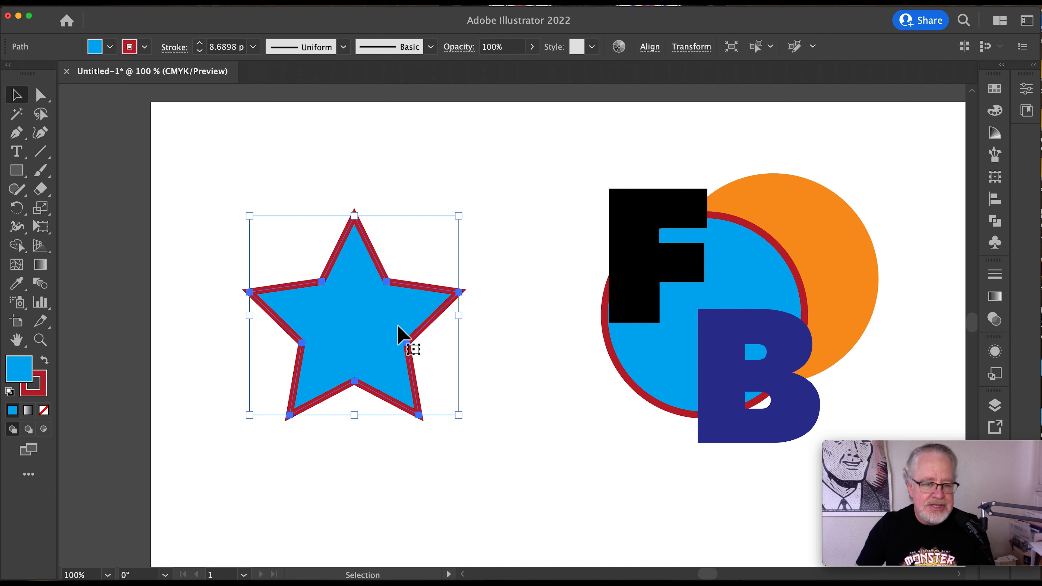
- Make the stroke color active, remove the star's stroke, and undo the removal
key("x")
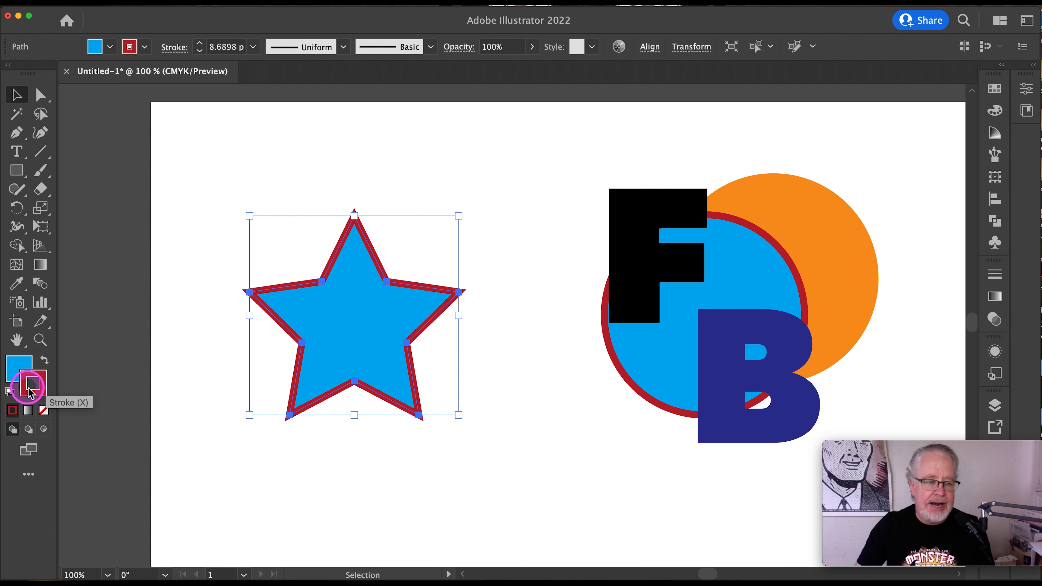
key("x")
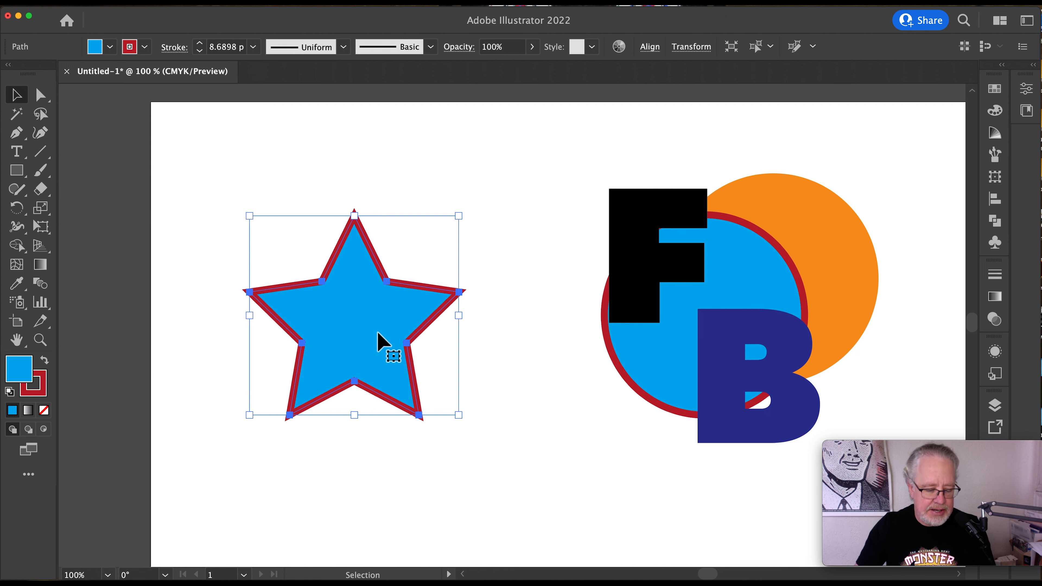
key("x")
left_click(382, 251)
left_click(374, 348)
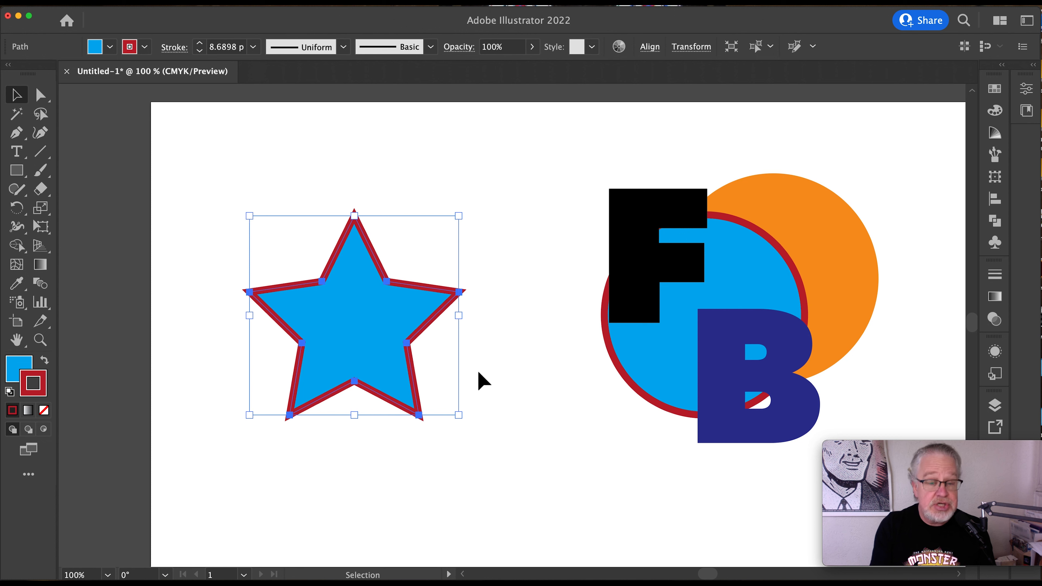
key("slash")
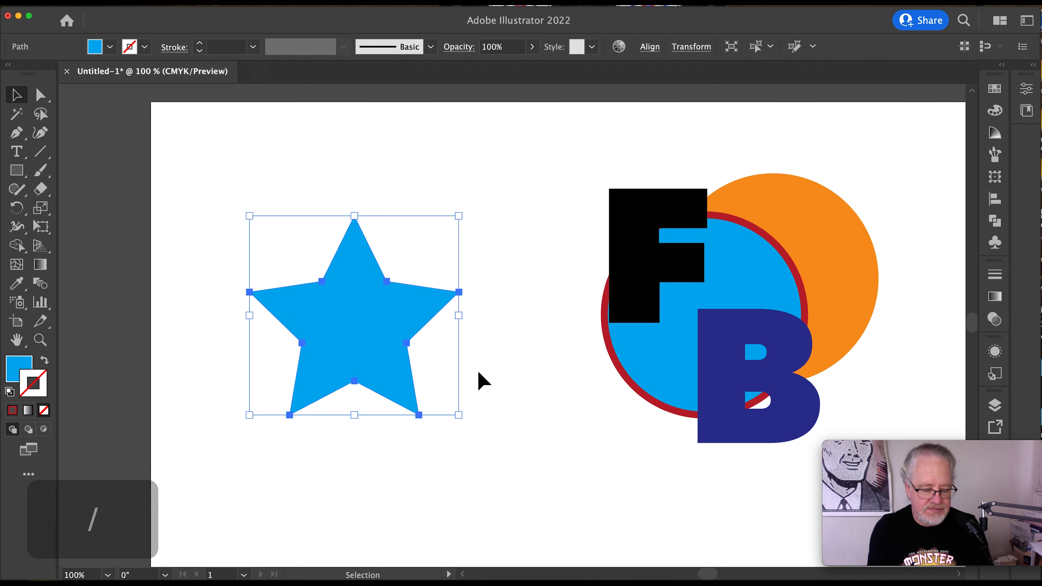
key("super+z")
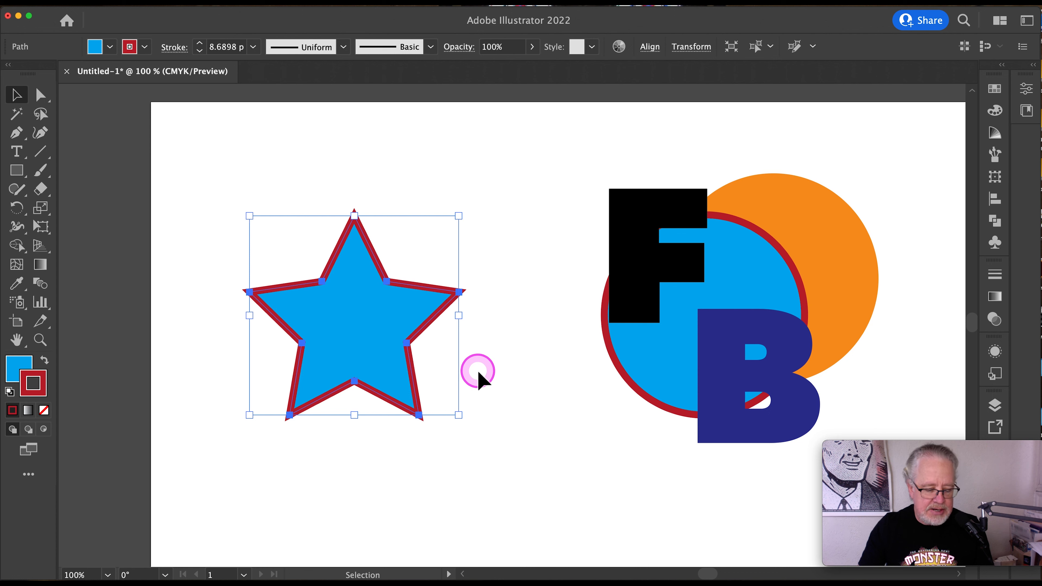
- Make the fill color active, set the star's fill to None, and deselect the star
key("x")
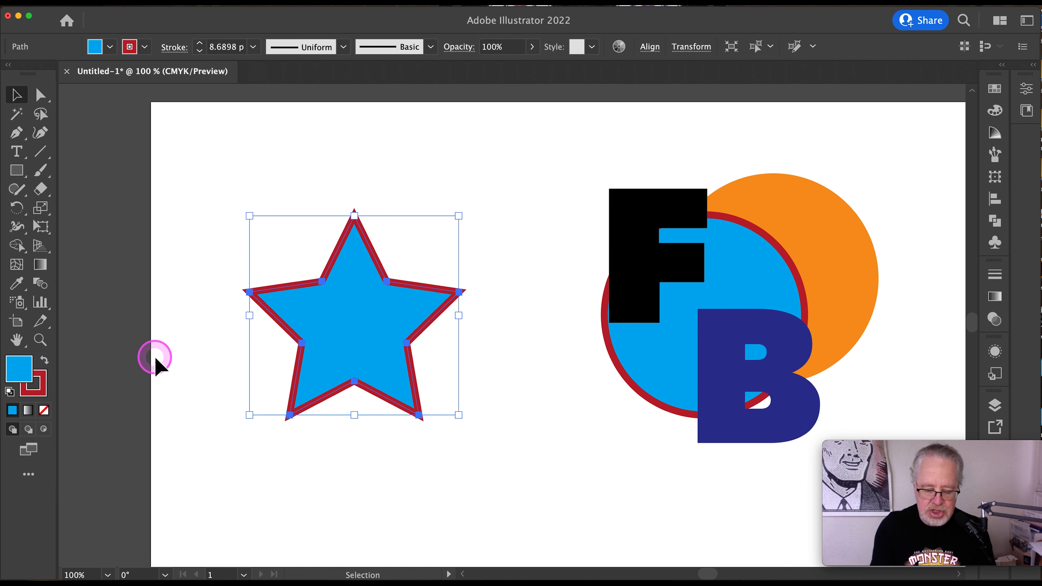
key("slash")
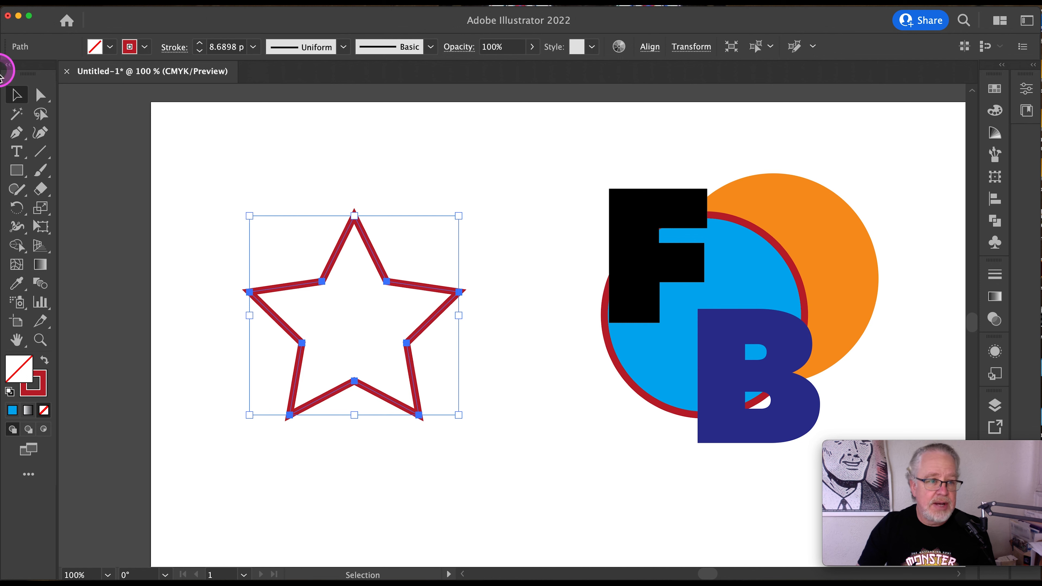
left_click(524, 170)
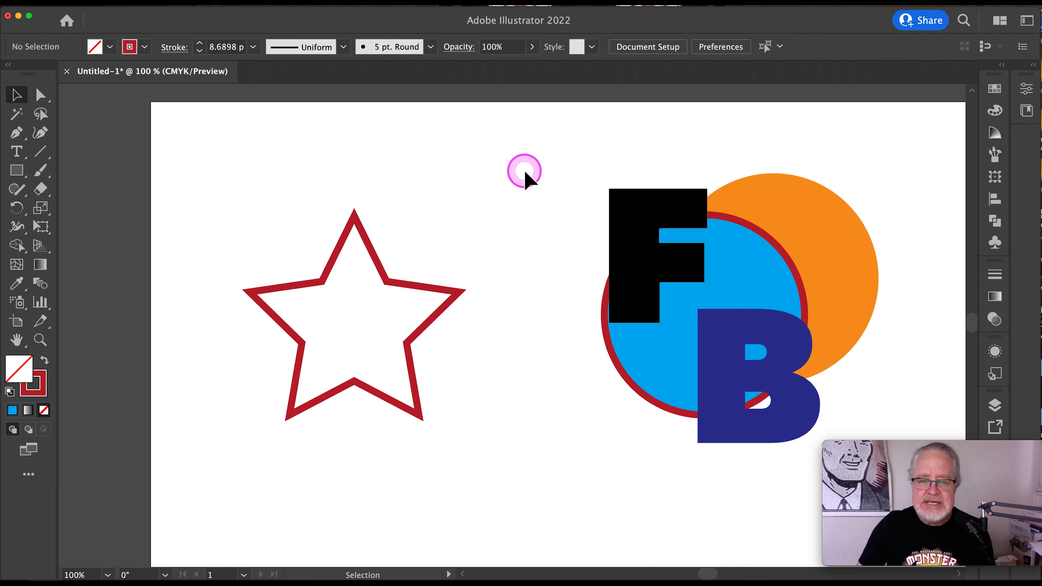
- Examine the Arrange commands available for the black letter F
key("space")
left_click_drag(902, 258, 718, 267)
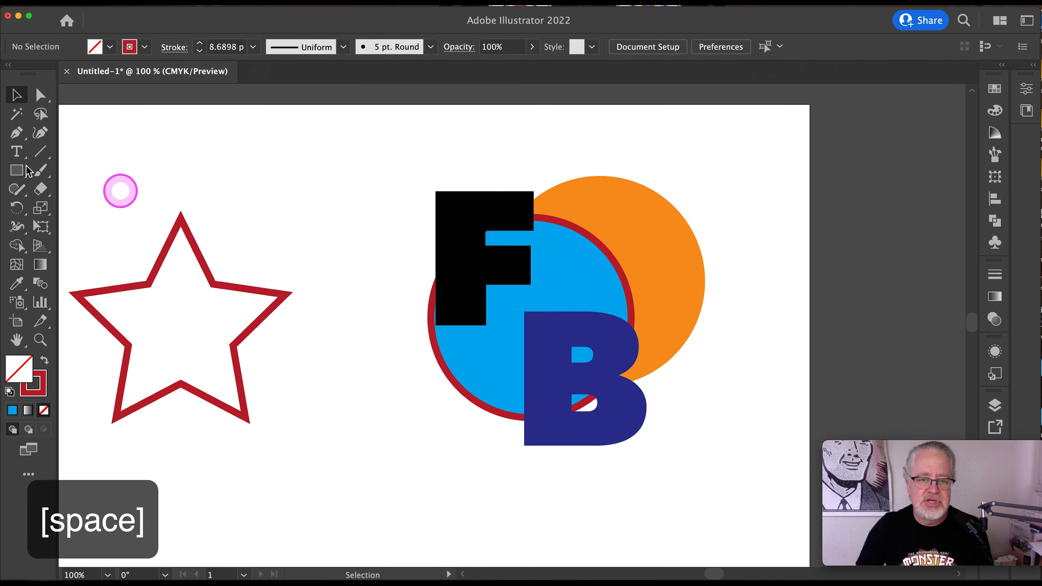
left_click(347, 160)
left_click(423, 167)
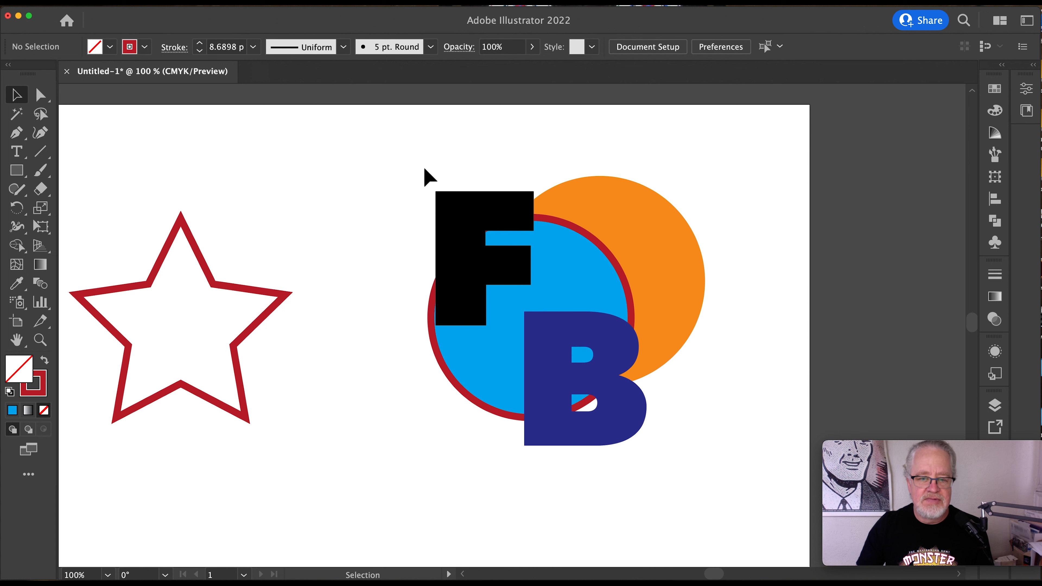
left_click(410, 171)
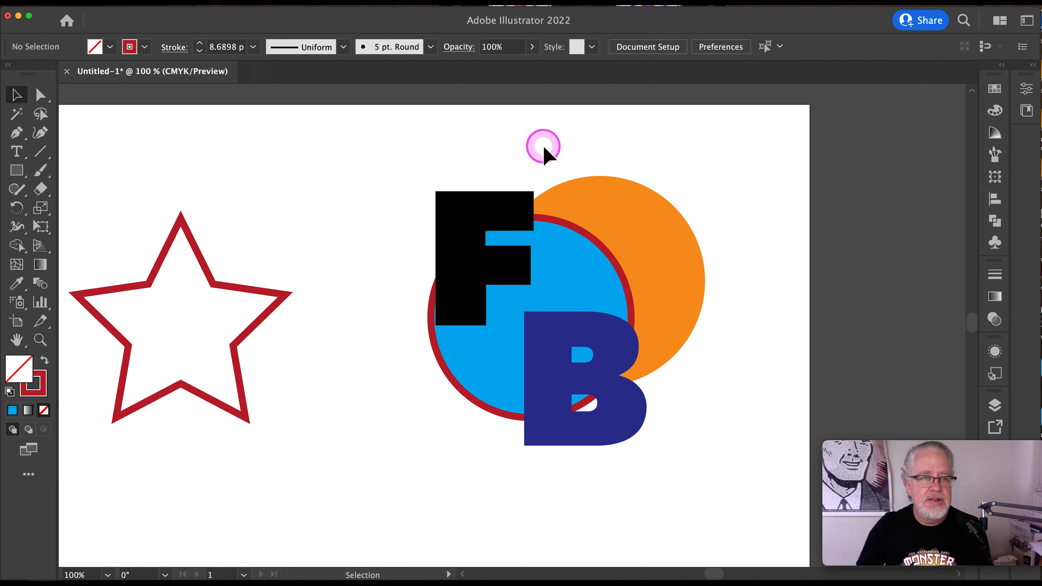
left_click(130, 5)
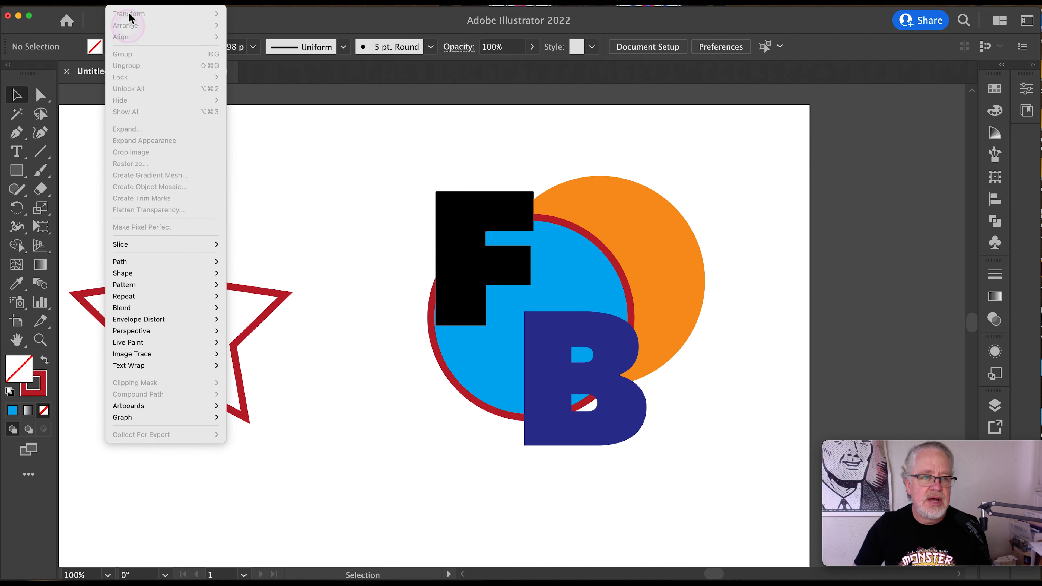
left_click(128, 3)
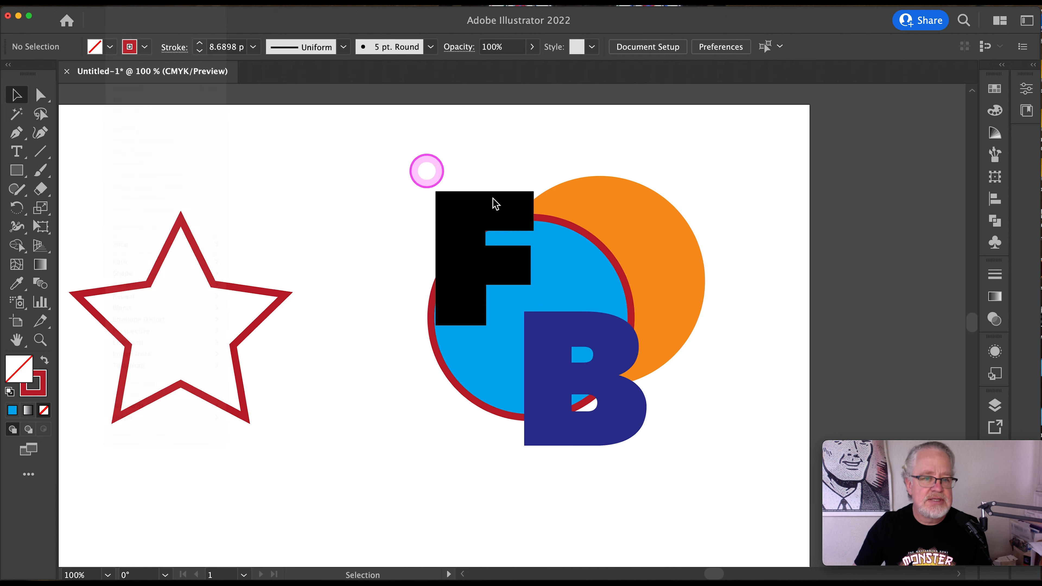
left_click(476, 265)
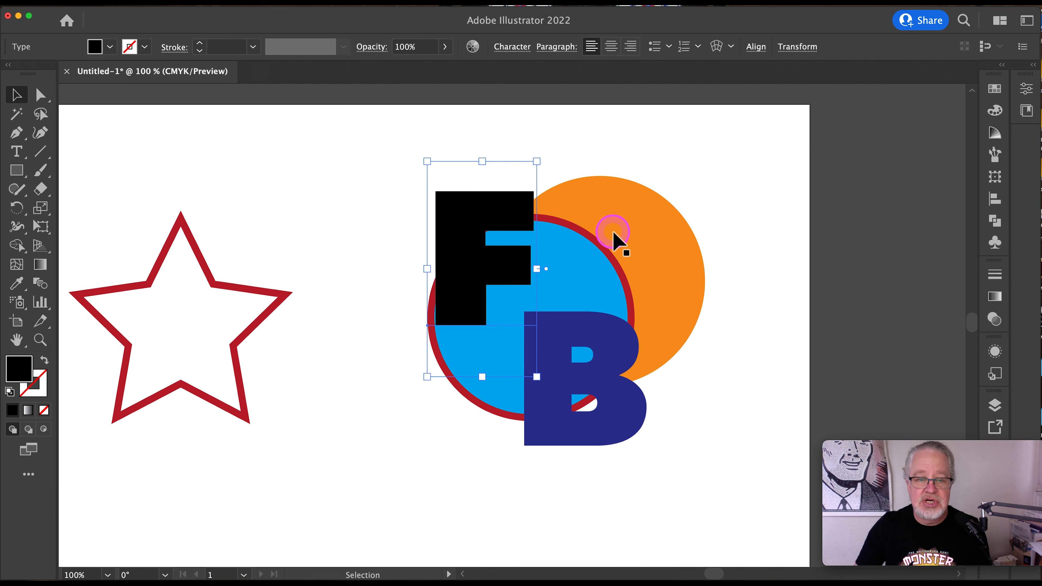
right_click(702, 202)
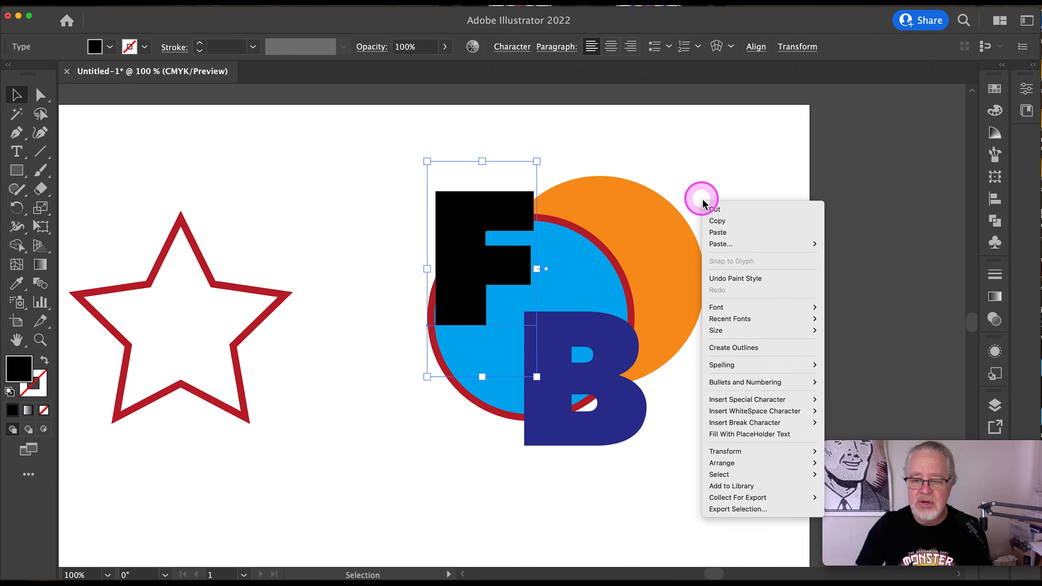
mouse_move(732, 470)
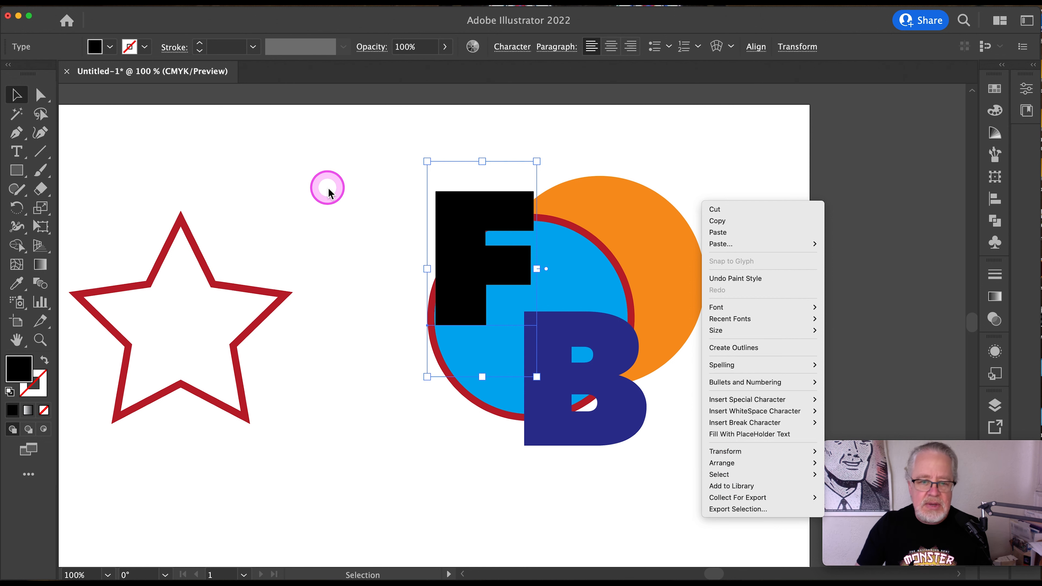
left_click(16, 94)
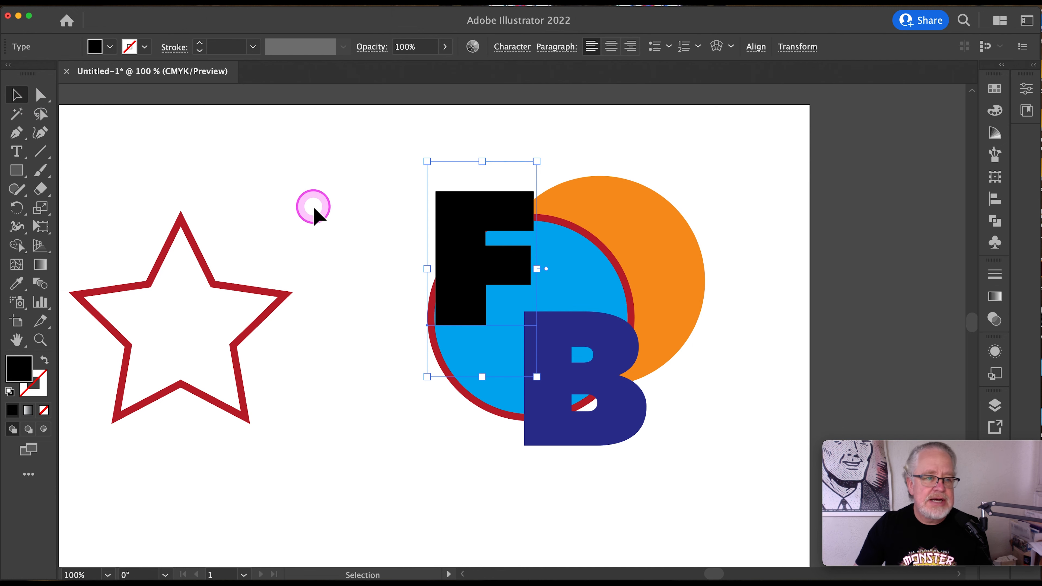
left_click(326, 212)
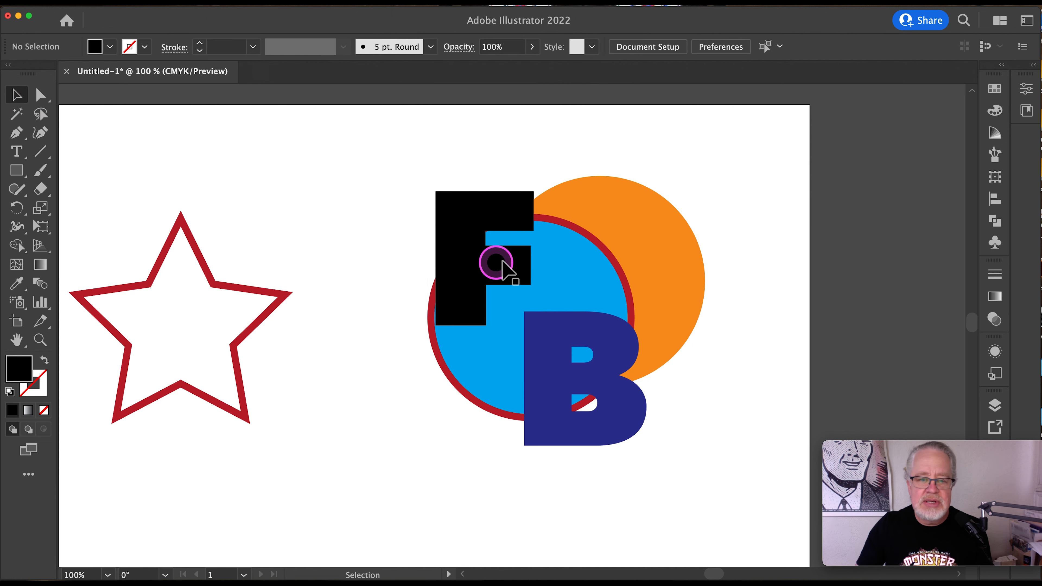
- Select the black letter F and send it to the back, behind both circles
left_click(477, 249)
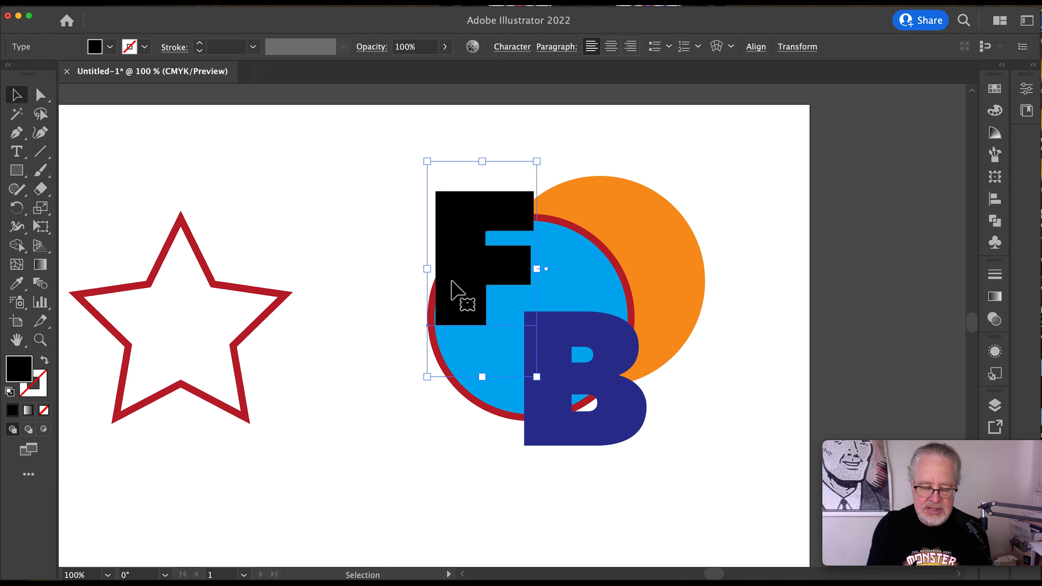
left_click(451, 282, "shift+super")
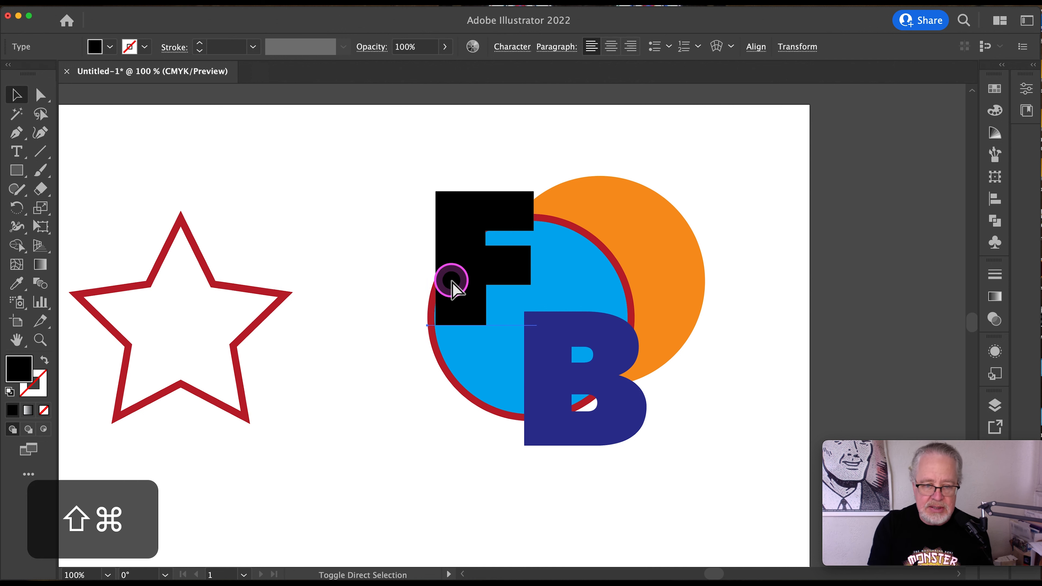
key("shift+super+bracketright")
key("shift+super+bracketleft")
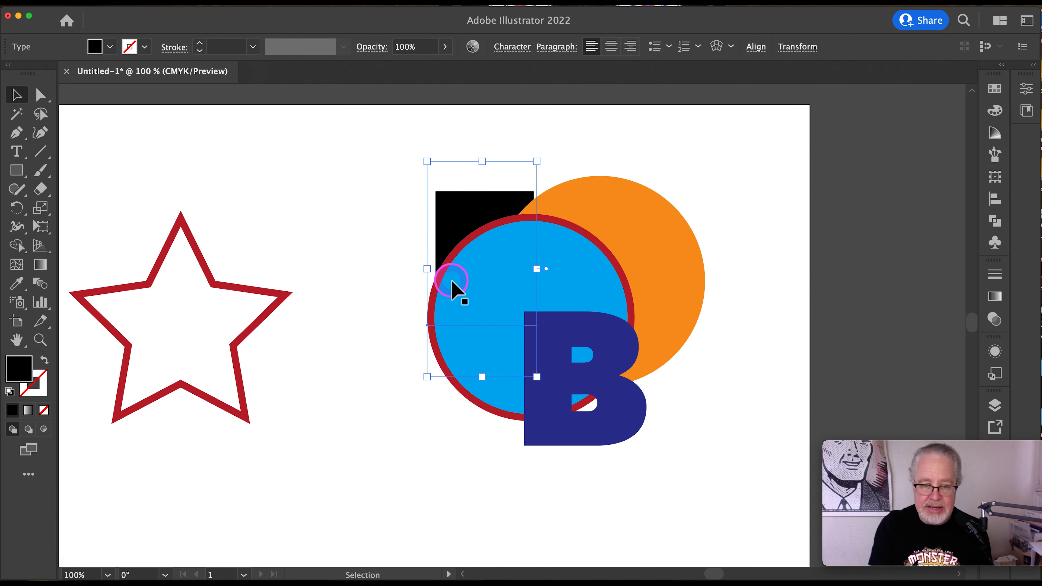
left_click(451, 282, "shift+super")
key("shift+super+bracketleft")
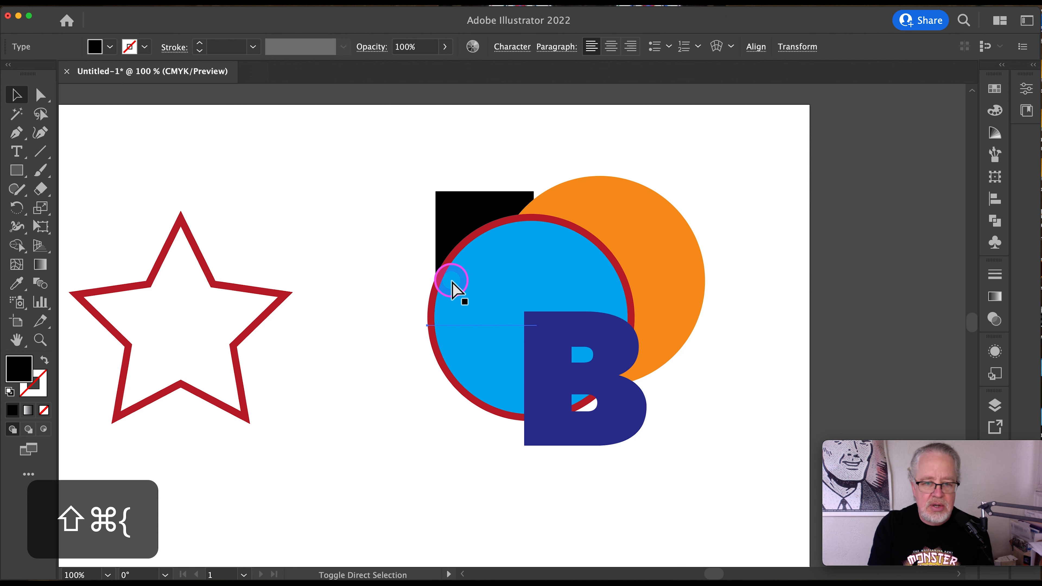
left_click(451, 282)
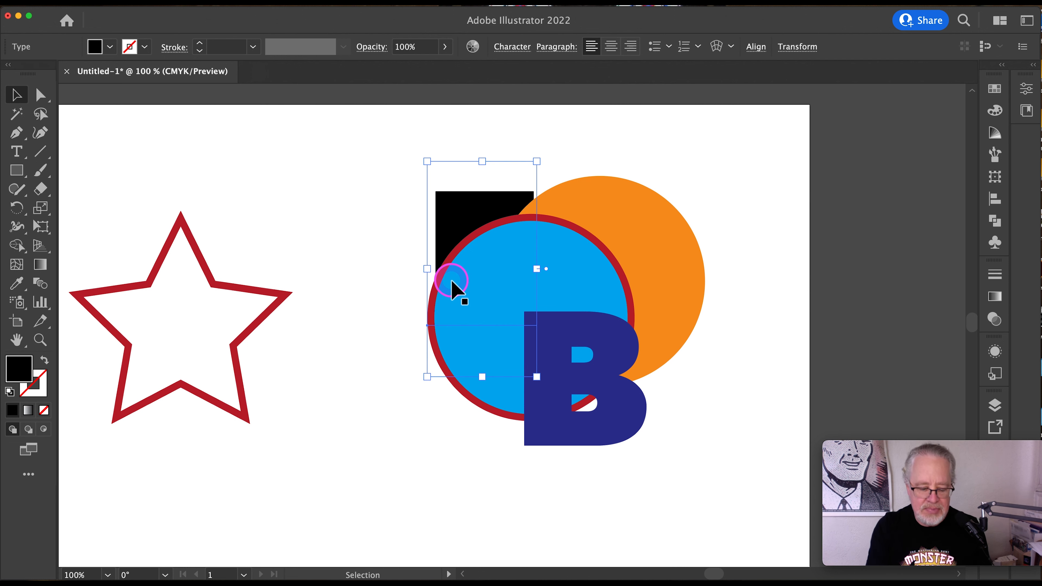
- Bring the black letter F to the front, send it to the back once more, and return it to the front
left_click(451, 282, "shift+super")
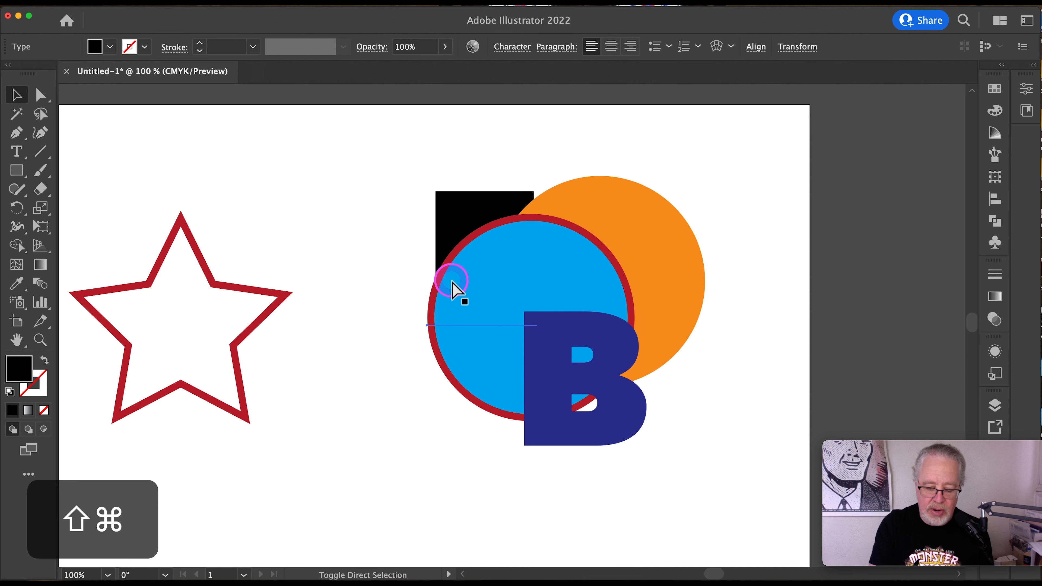
key("shift+super+bracketright")
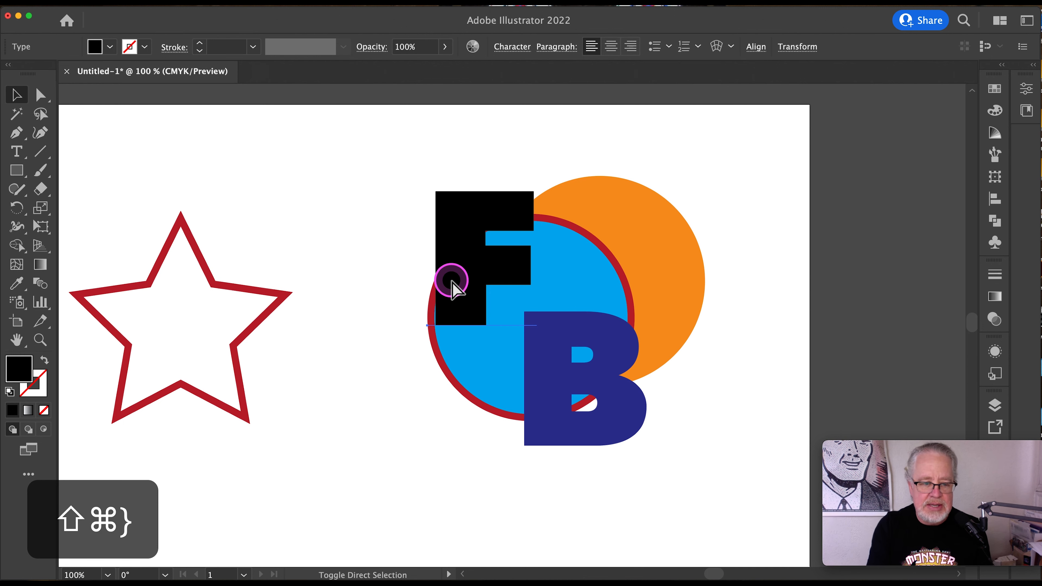
left_click(451, 282)
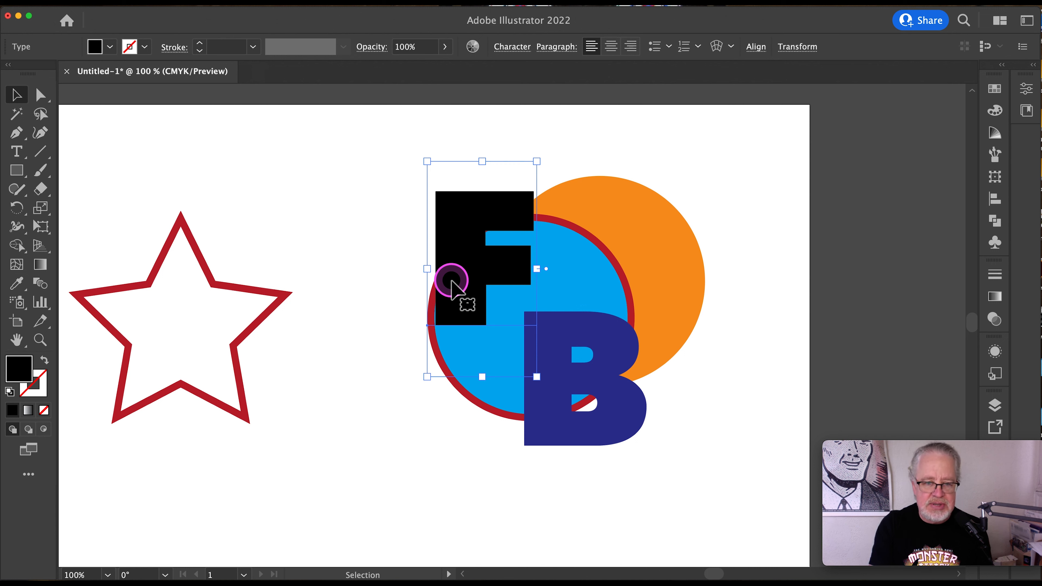
key("super+shift+bracketleft")
key("super+shift+bracketright")
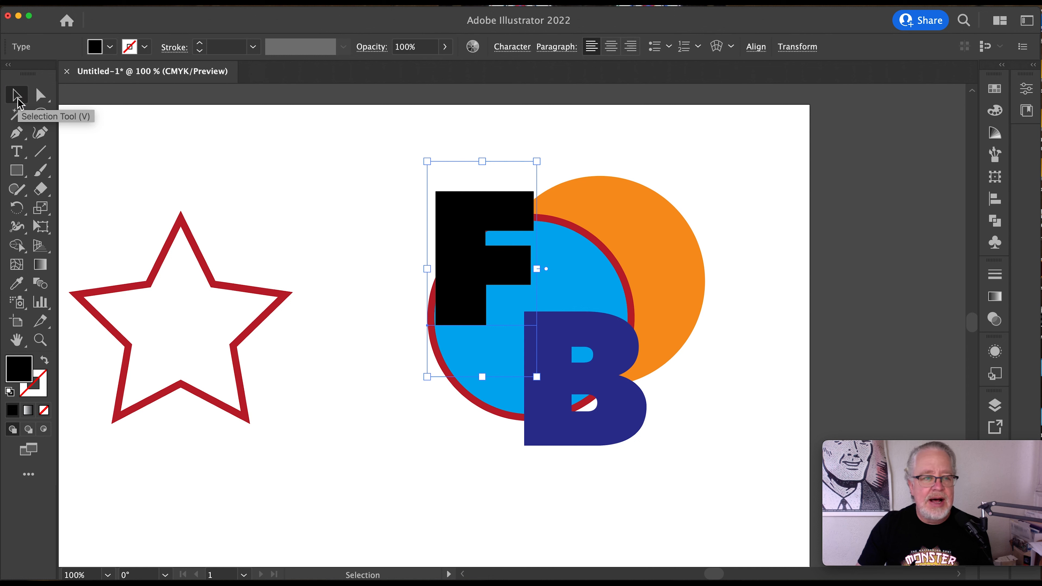
- Copy the dark blue letter B and paste the copy in place directly behind the original
left_click(572, 433)
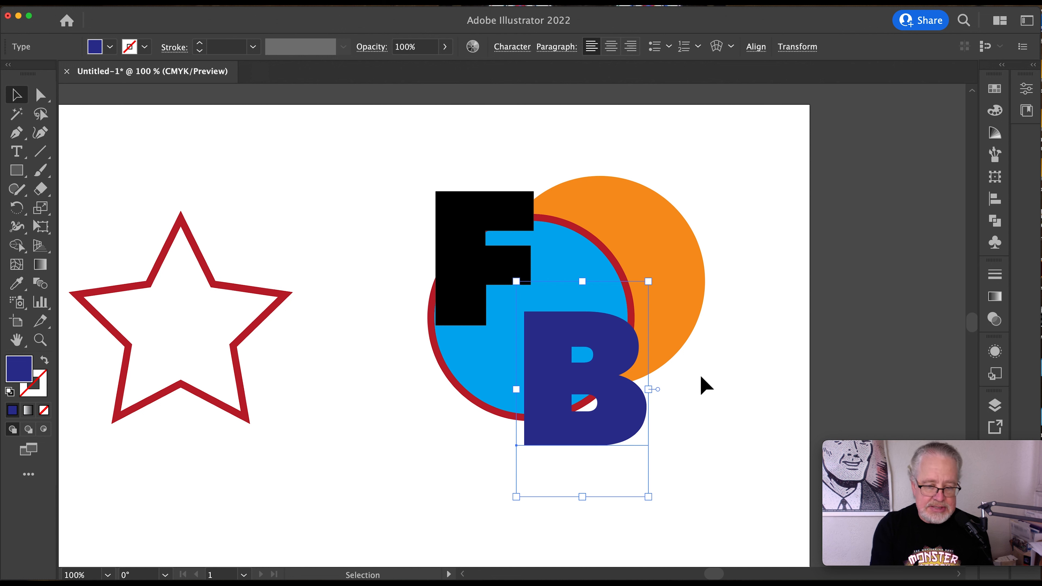
key("super+c")
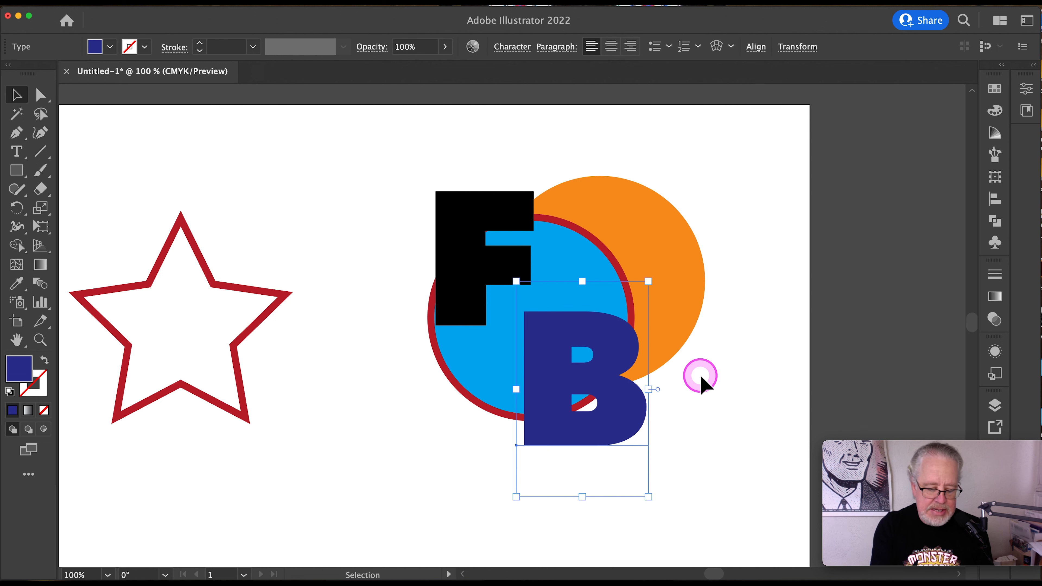
key("super+b")
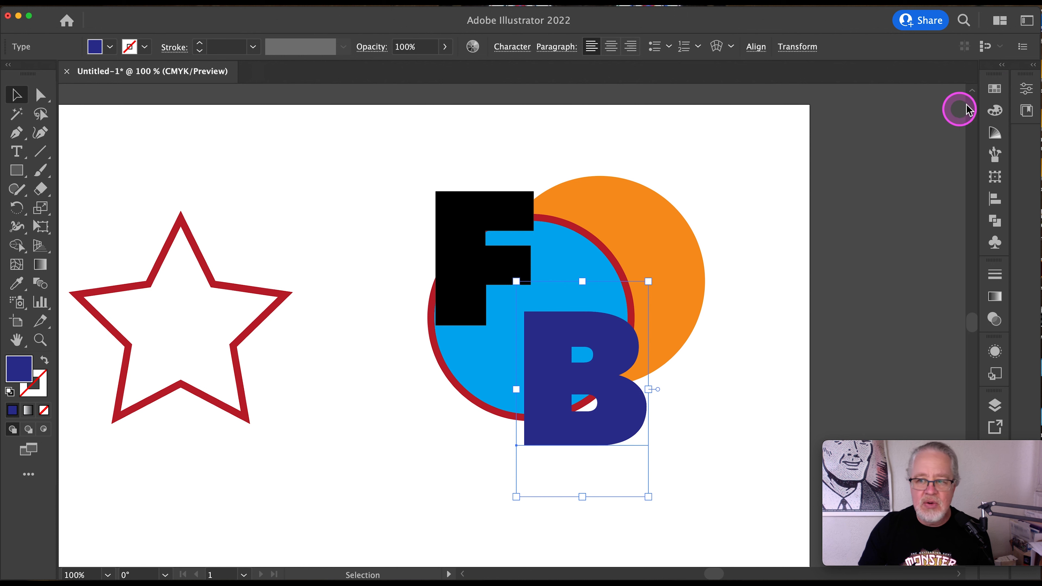
- Give the copy of the letter B behind the original a white stroke with a weight of 6 pt
left_click(994, 87)
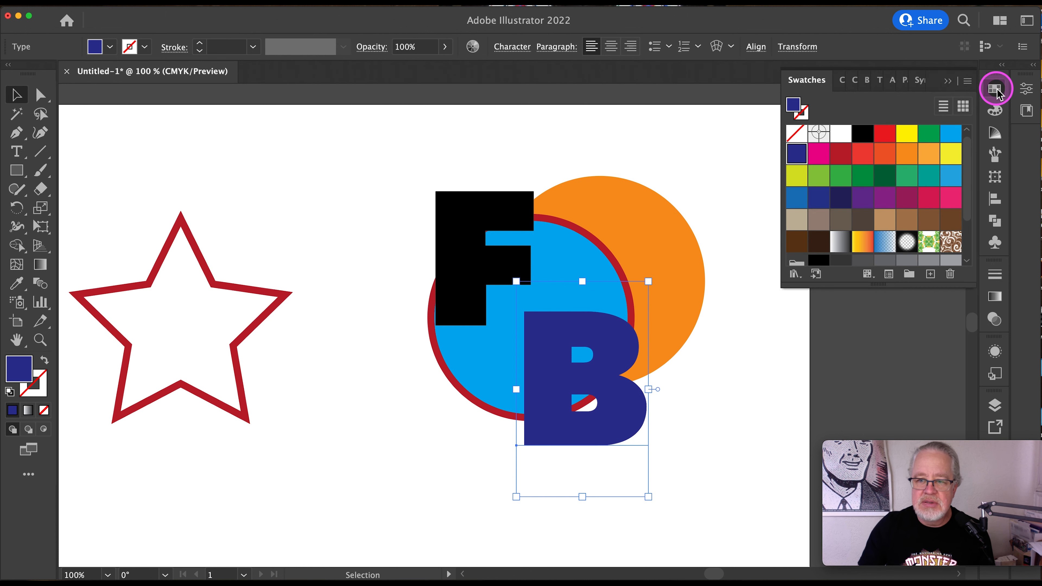
left_click(807, 113)
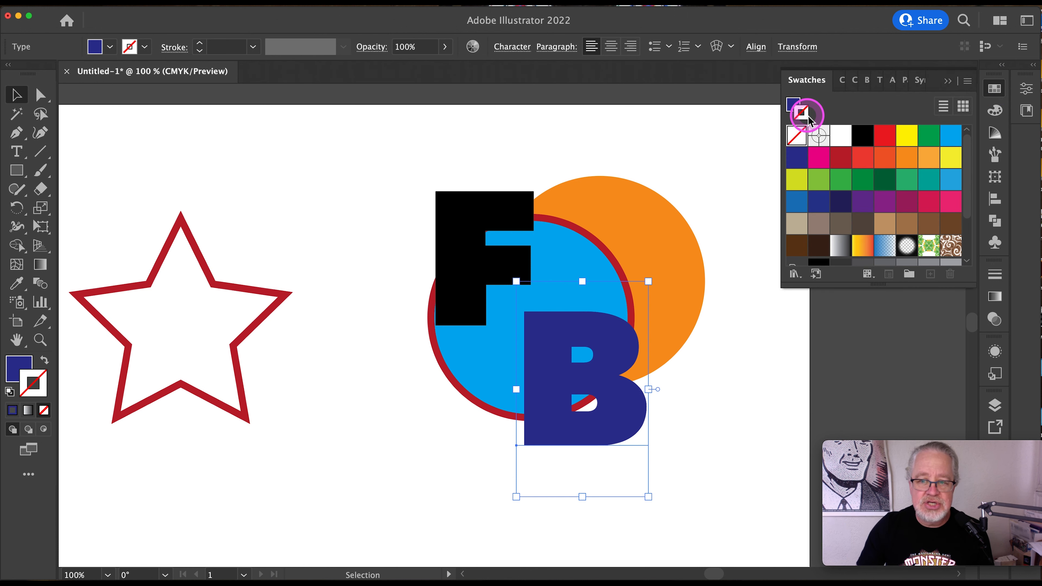
left_click(839, 136)
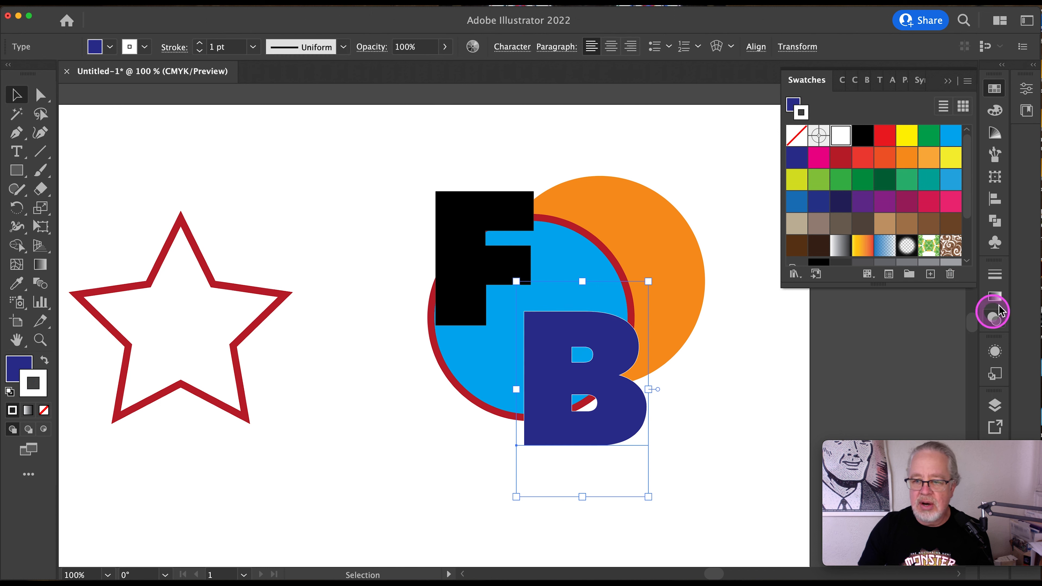
left_click(994, 277)
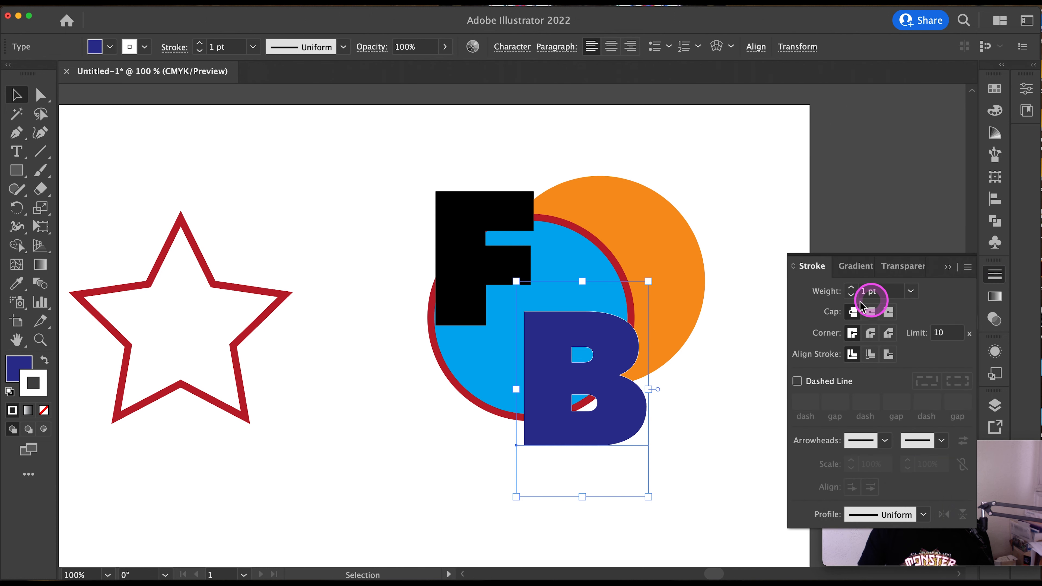
left_click(851, 288)
left_click(851, 288)
left_click(851, 288)
left_click(851, 288)
left_click(850, 288)
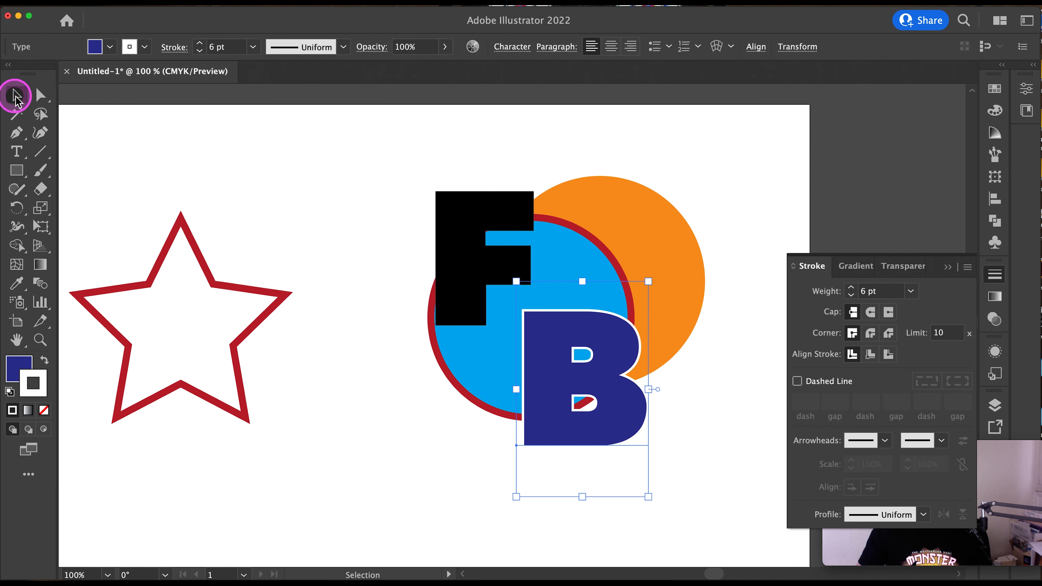
- Cut the black letter F and paste it in place directly behind the blue circle
left_click(454, 229)
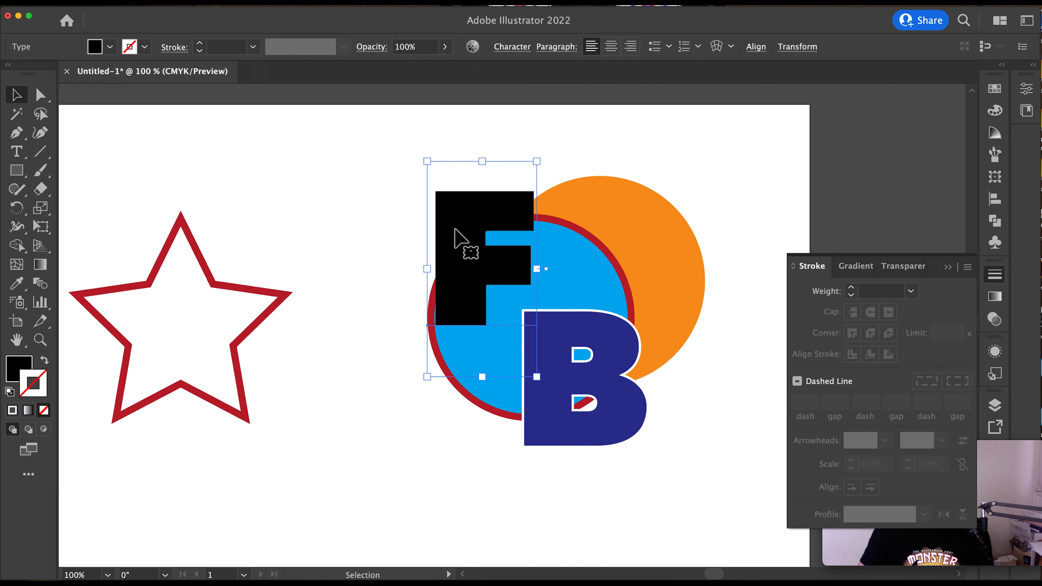
left_click(529, 225)
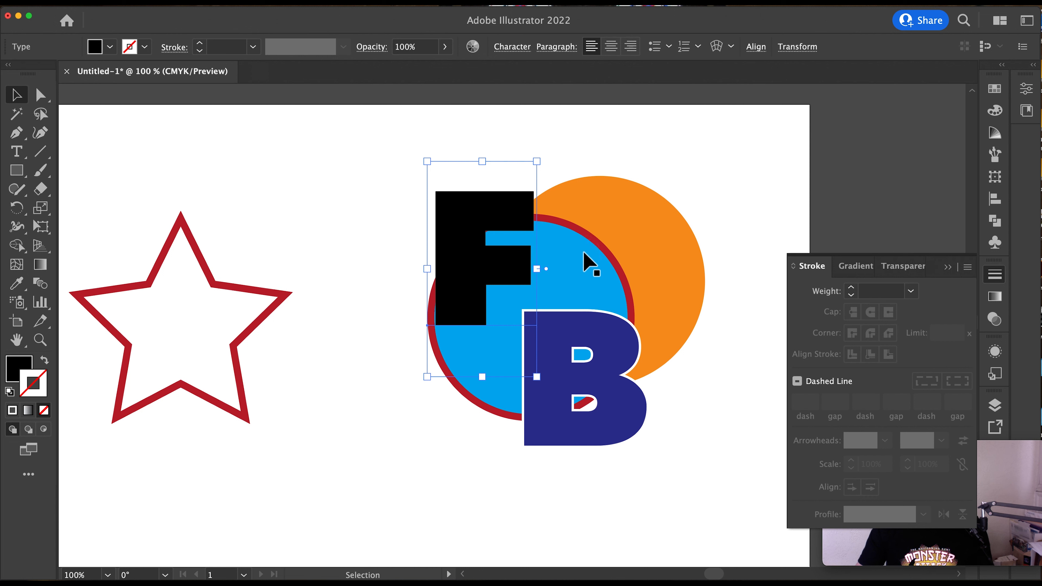
key("super+x")
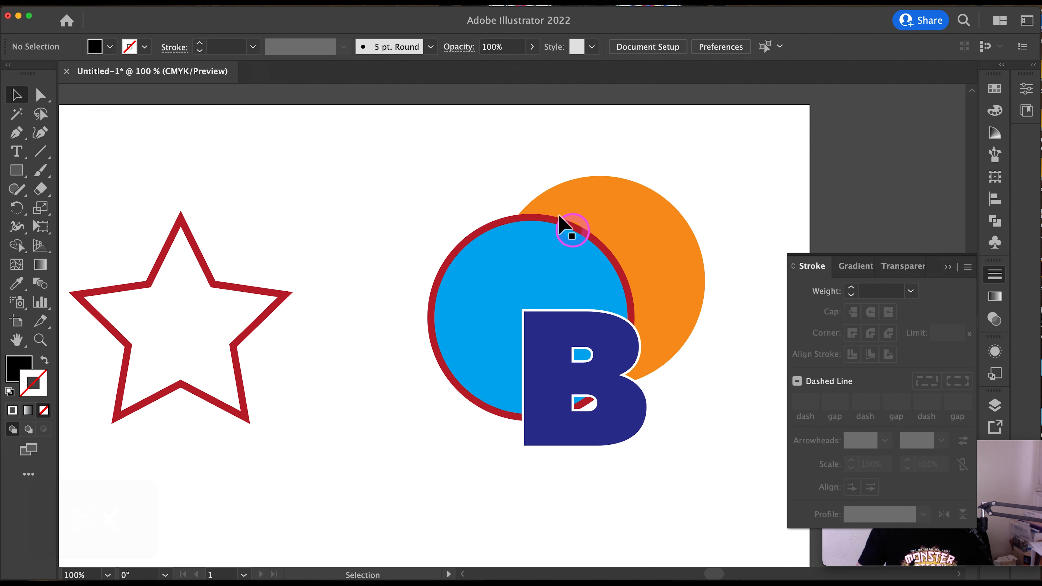
left_click(588, 252)
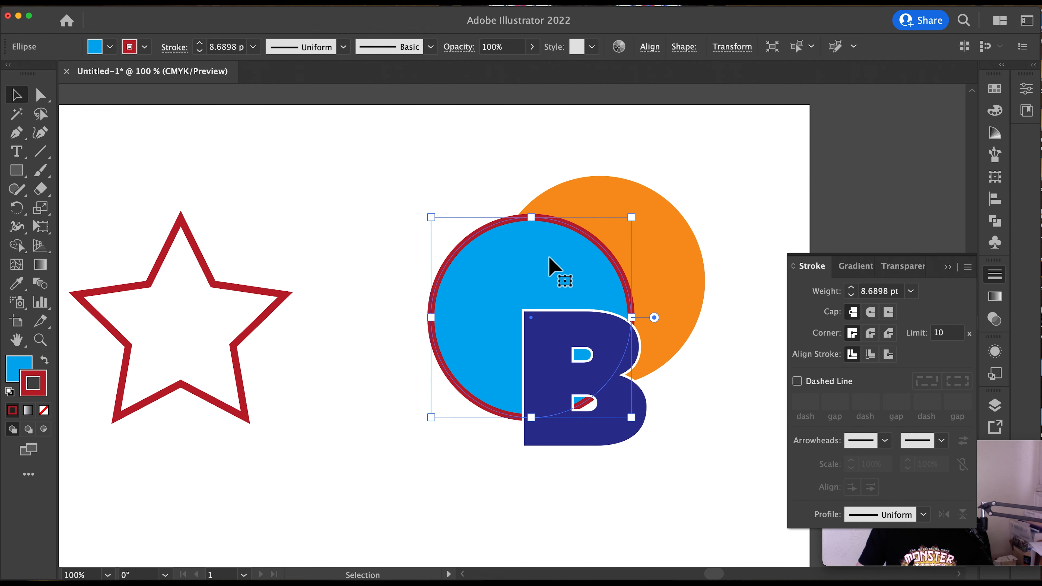
key("super")
key("super+b")
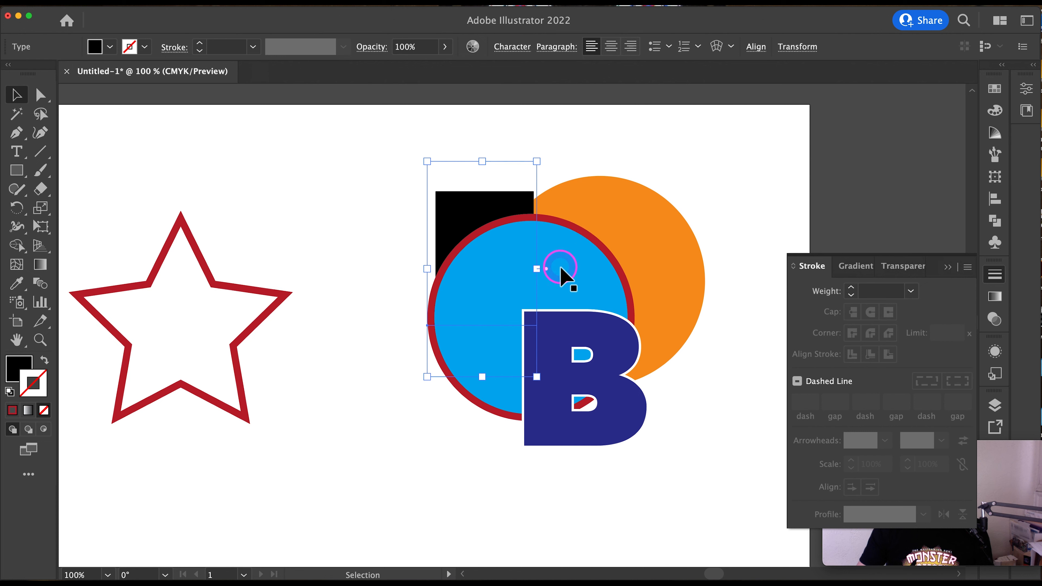
- Undo the paste and the cut of the letter F, and clear the selection
key("super+z")
key("super+z")
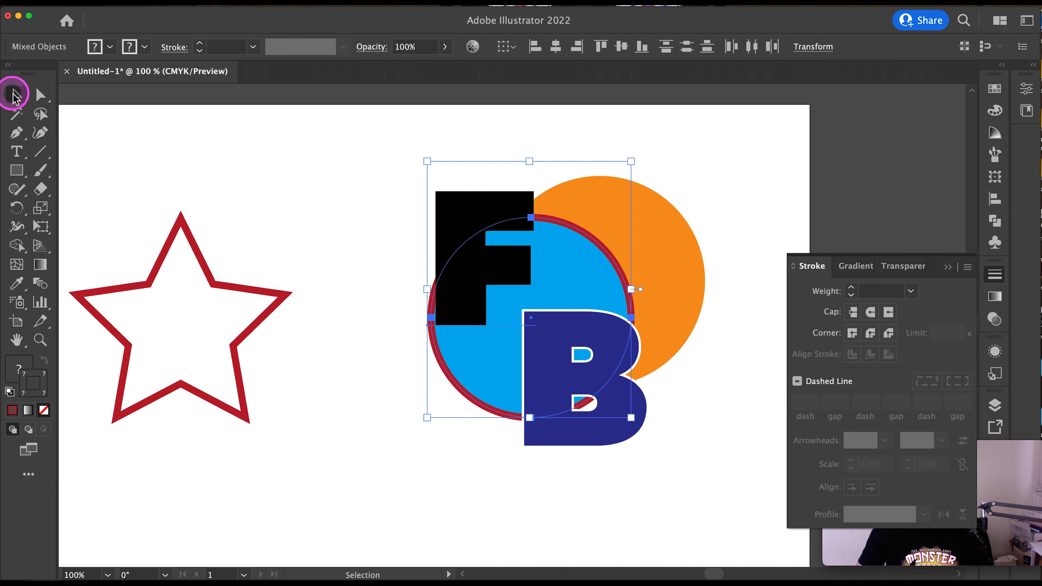
left_click(372, 173)
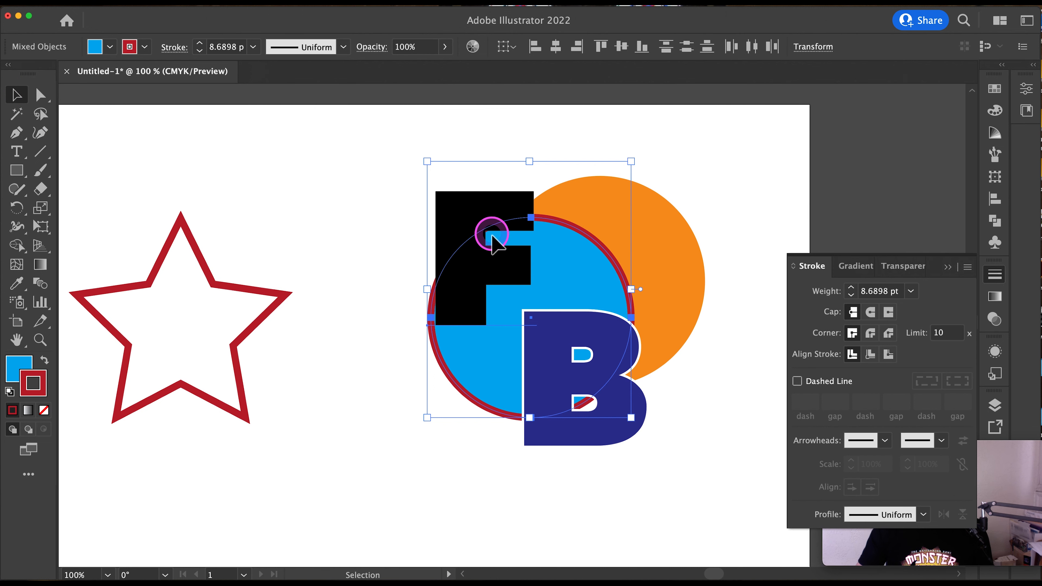
- Copy the black letter F and paste the copy in place directly behind the original
left_click(478, 306)
key("super")
left_click(477, 299, "super")
key("super+c")
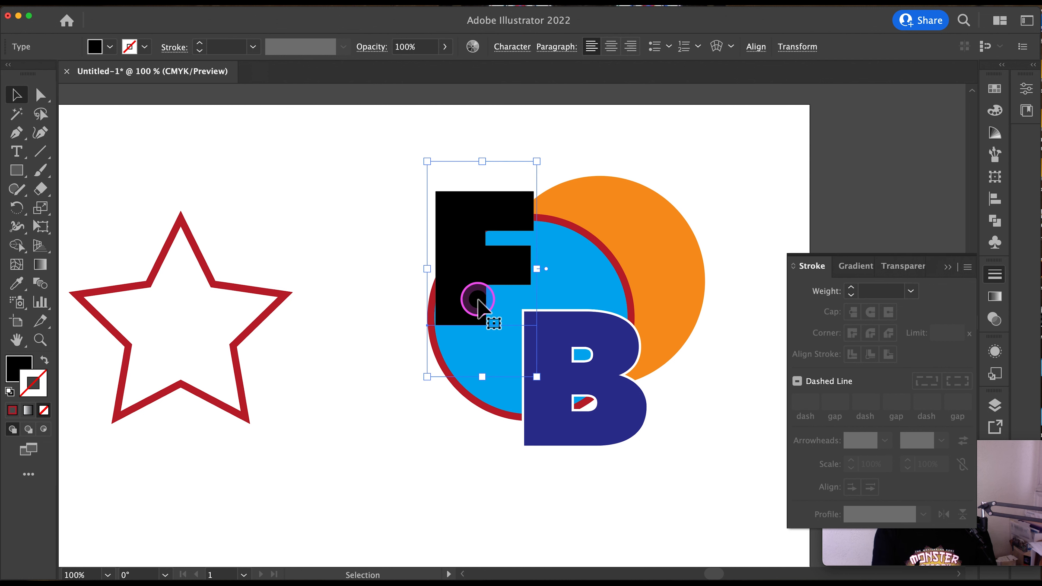
key("super+b")
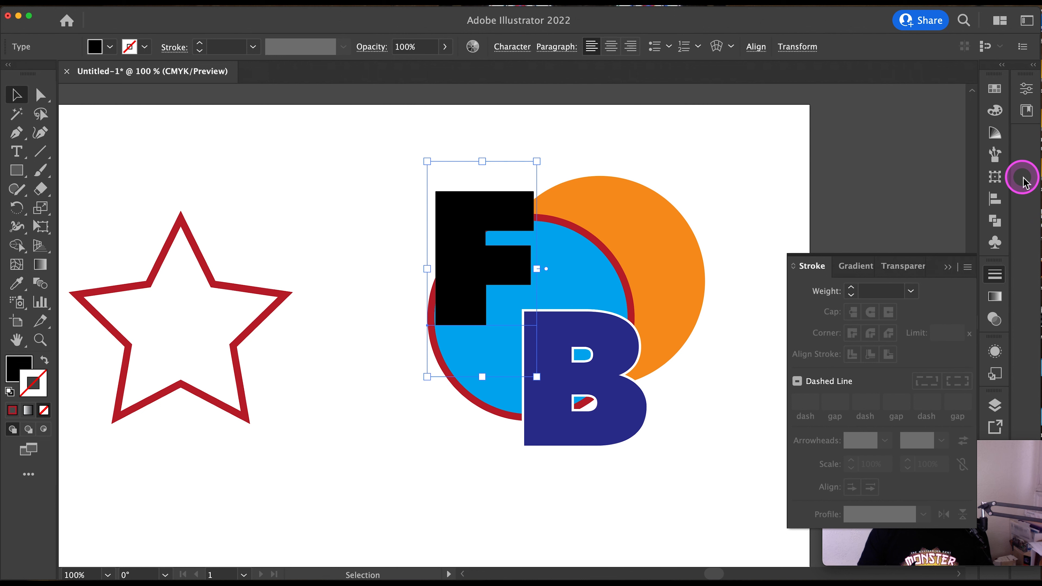
- Swap the fill and stroke of the pasted F, and make its stroke orange-red with a weight of 6 pt
key("shift+x")
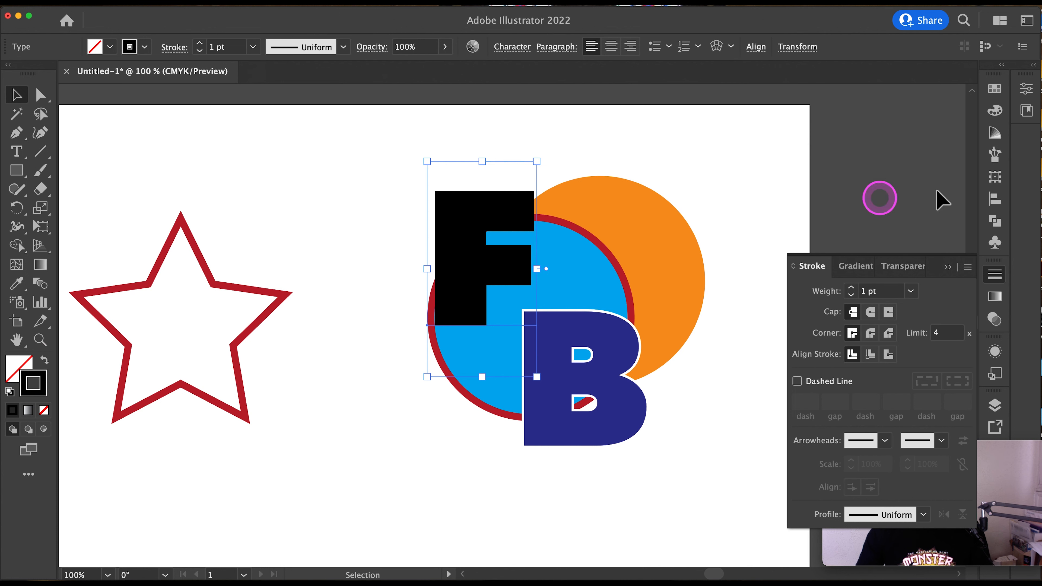
left_click(995, 88)
left_click(882, 158)
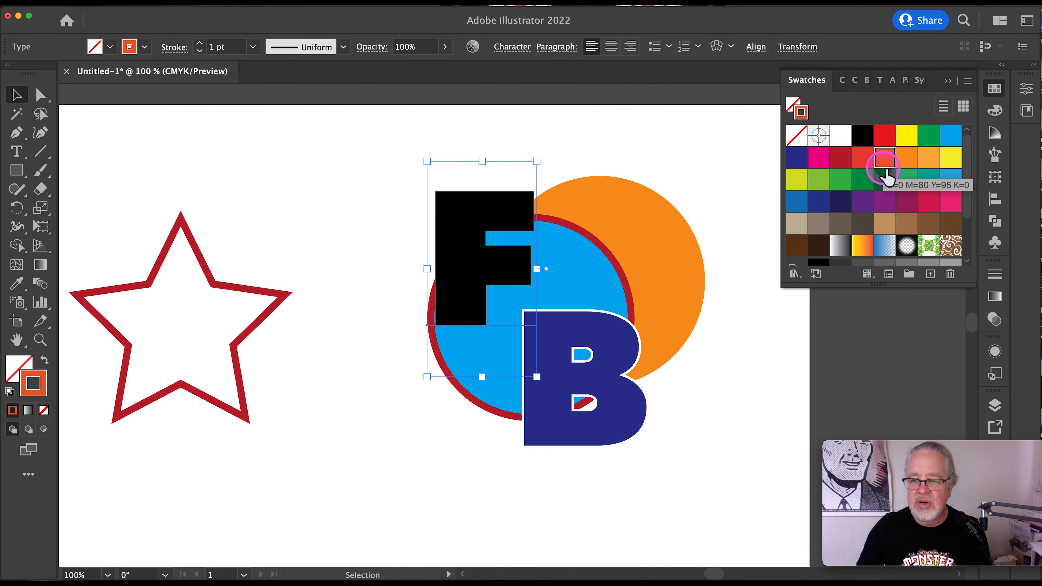
left_click(995, 275)
left_click(851, 287)
left_click(851, 287)
left_click(851, 287)
left_click(851, 288)
left_click(851, 287)
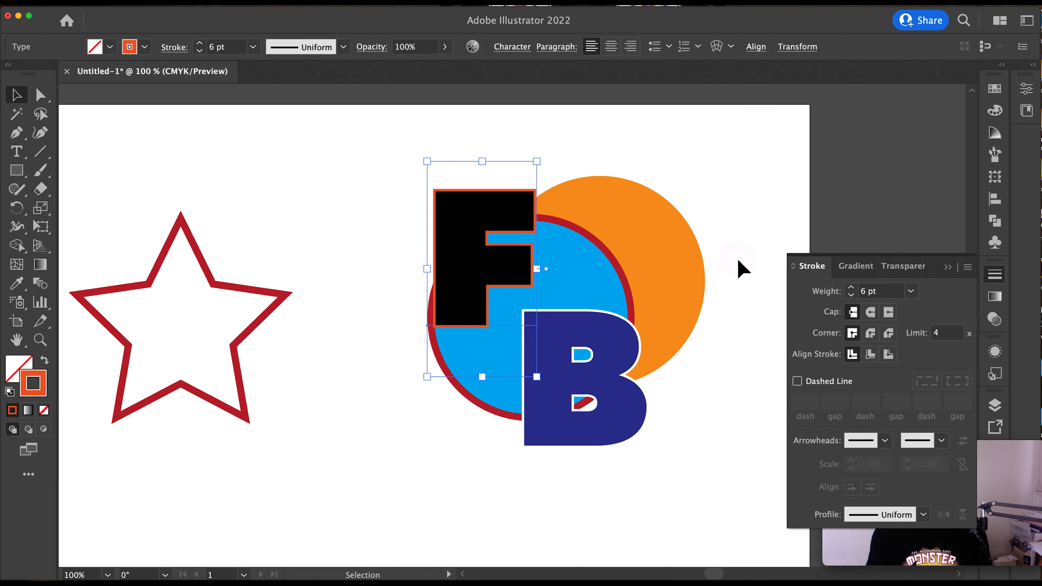
- Nudge the orange-red outlined F slightly down and to the right so it is offset behind the black F
key("Down")
key("Down")
key("Down")
key("Down")
key("Down")
key("Up")
key("Up")
key("Up")
key("Right")
key("Right")
key("Right")
key("Right")
key("Right")
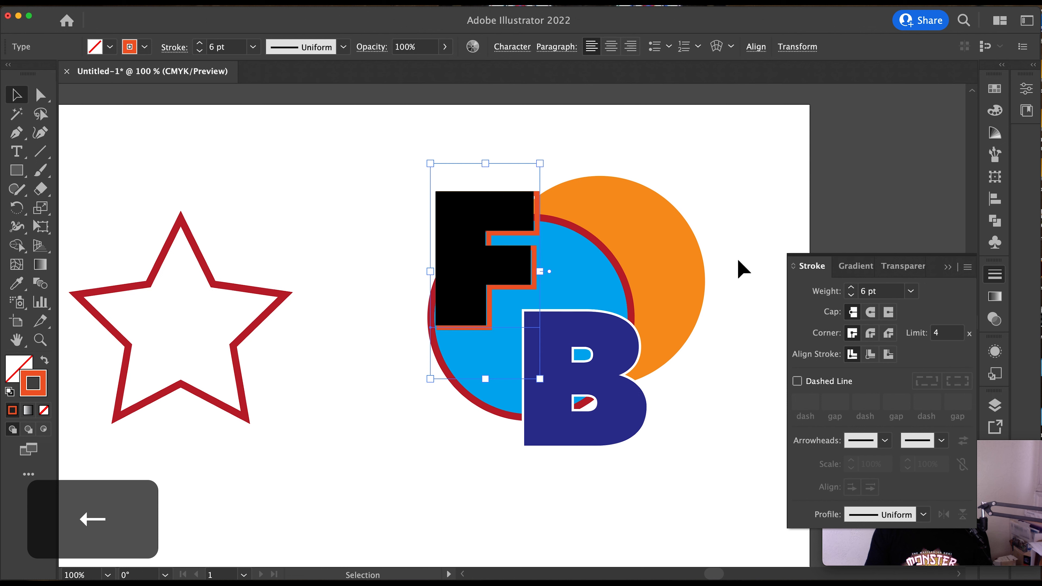
key("Left")
key("Left")
key("Left")
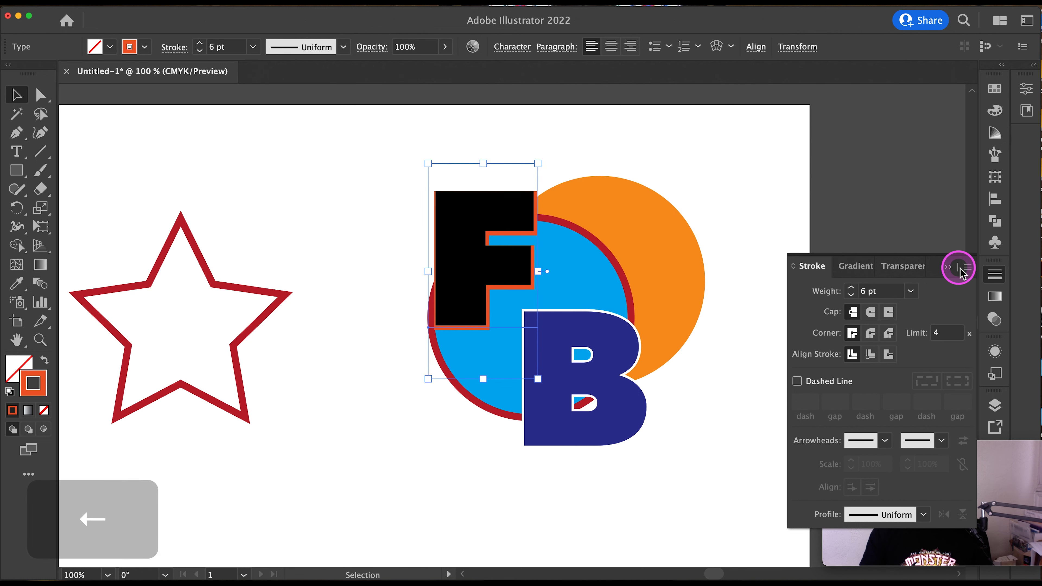
left_click(947, 267)
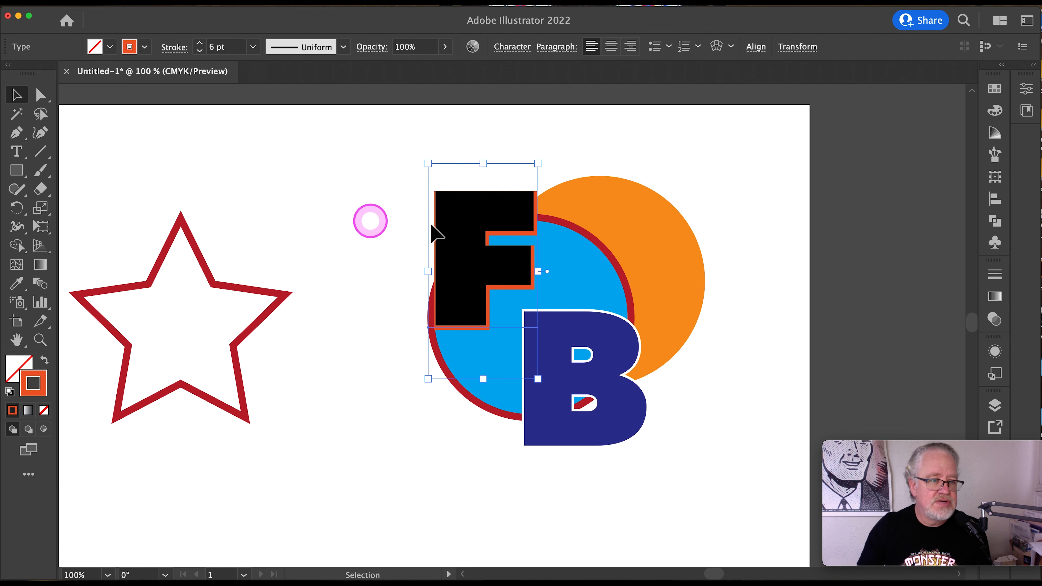
- Copy the black letter F, paste the copy in place in front, and fill it with magenta
left_click(450, 242)
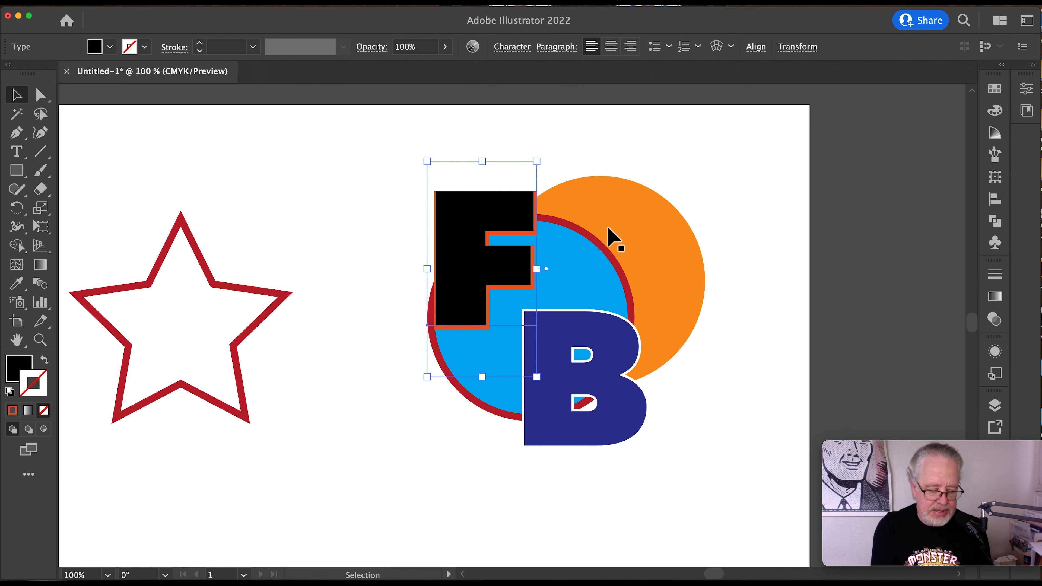
key("super+c")
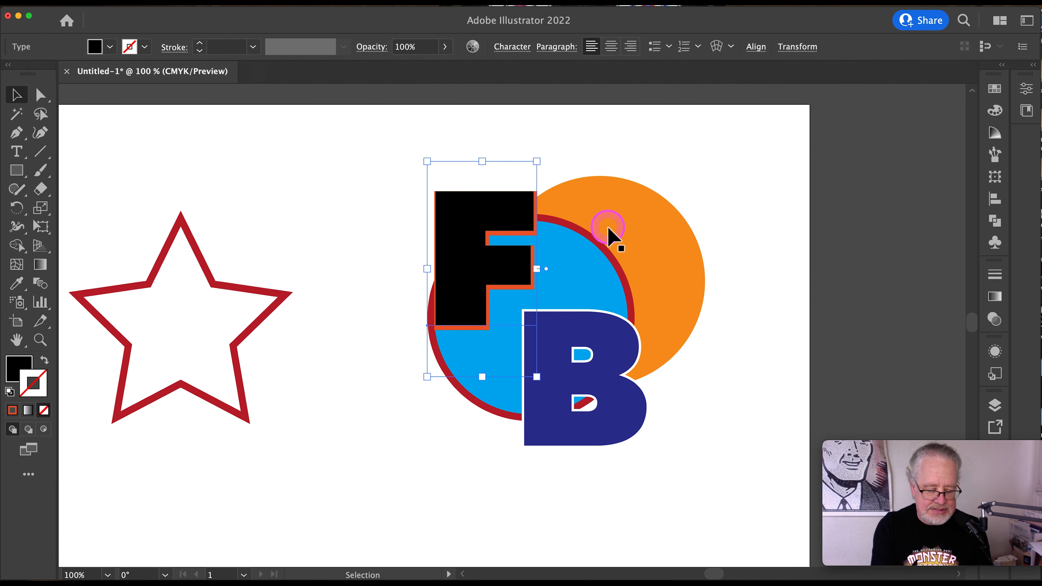
key("super+f")
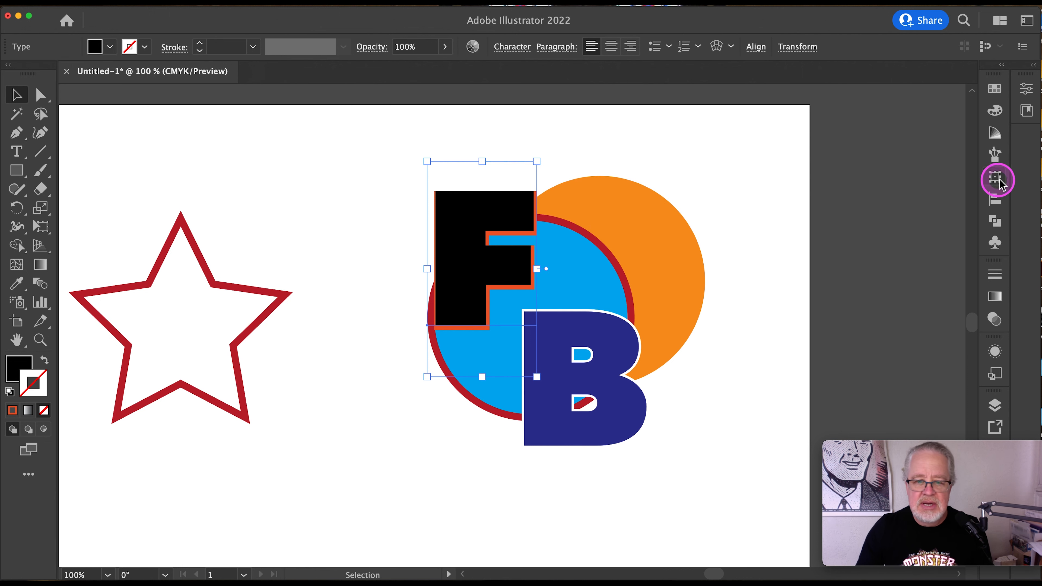
left_click(995, 88)
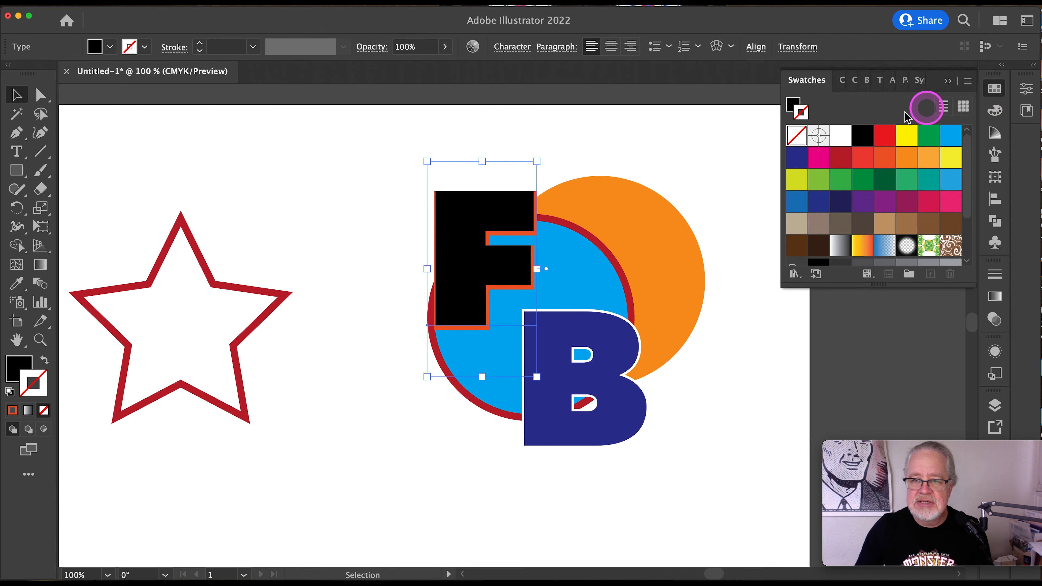
left_click(795, 106)
left_click(820, 157)
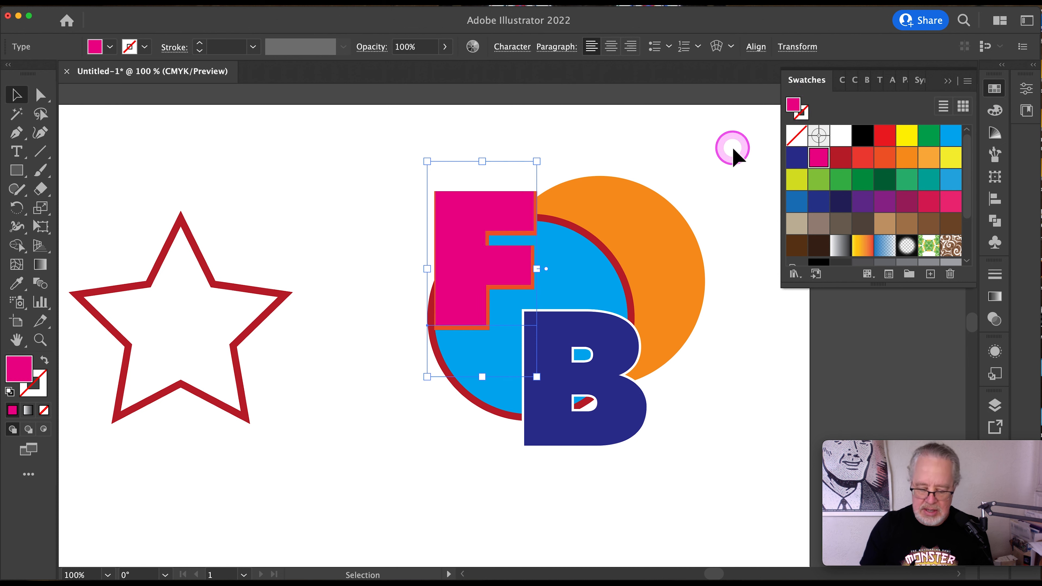
- Nudge the magenta F slightly up and to the left of the black F, and deselect it
key("Left")
key("Left")
key("Up")
key("Up")
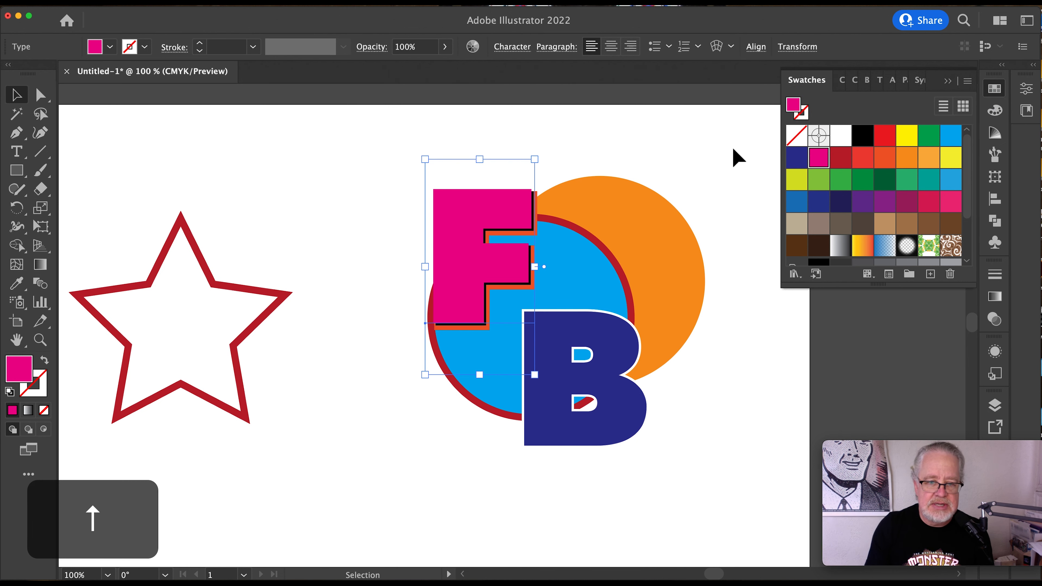
key("Up")
key("Left")
key("Left")
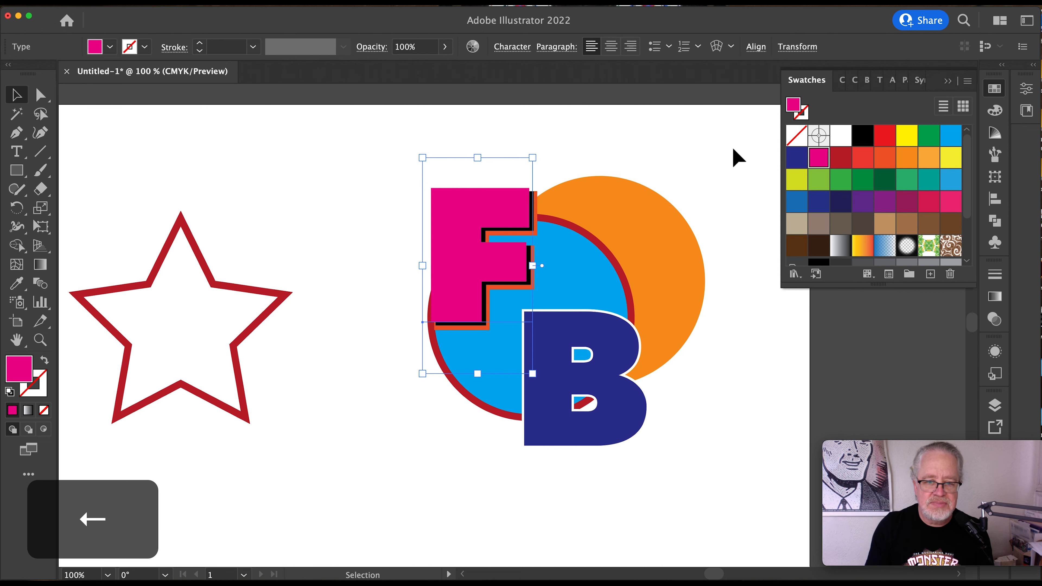
left_click(16, 95)
left_click(314, 186)
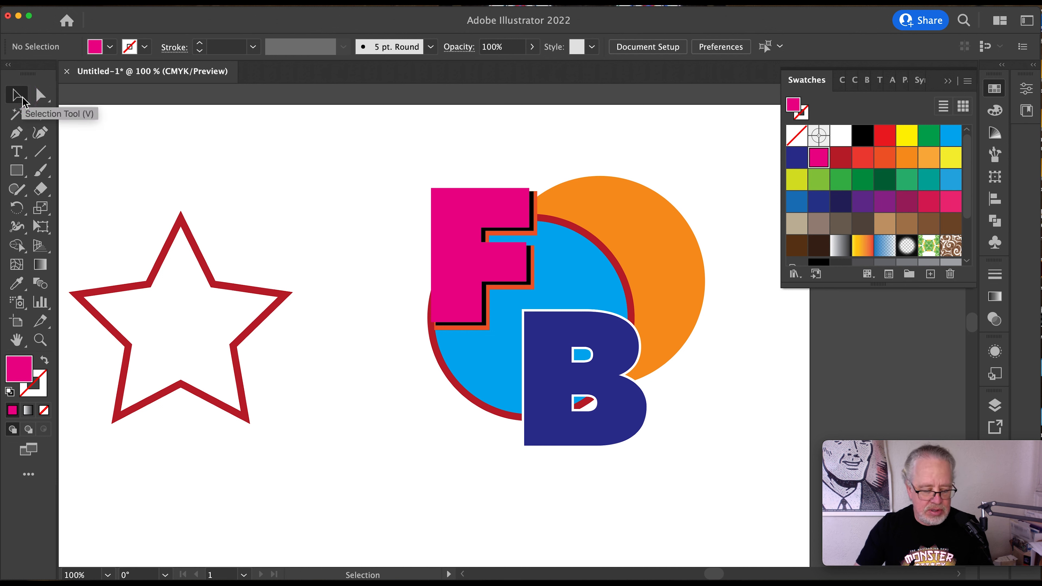
- Switch in turn to the Selection, Direct Selection, Type, Rectangle and Eyedropper tools
key("v")
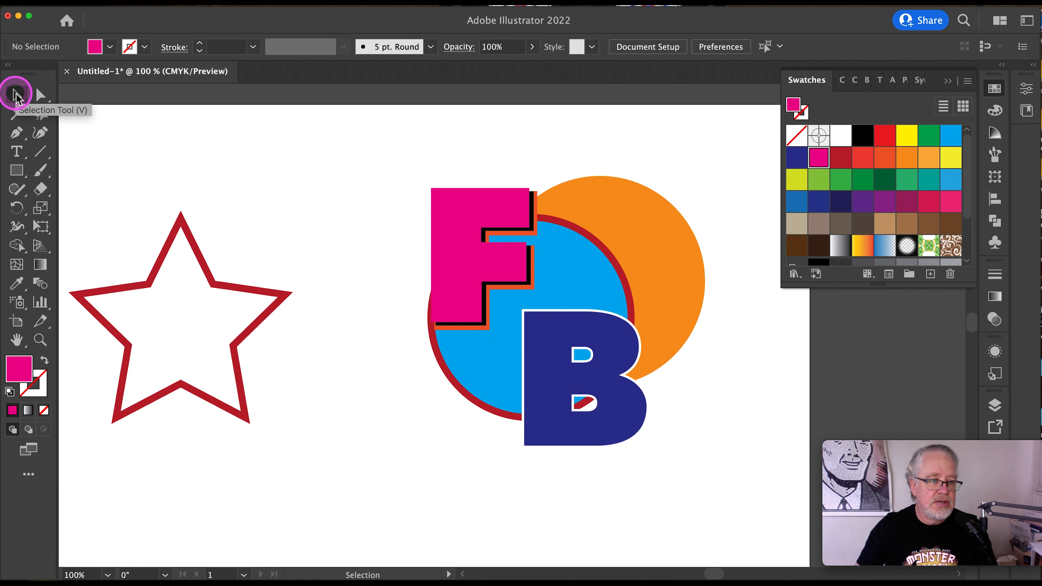
key("a")
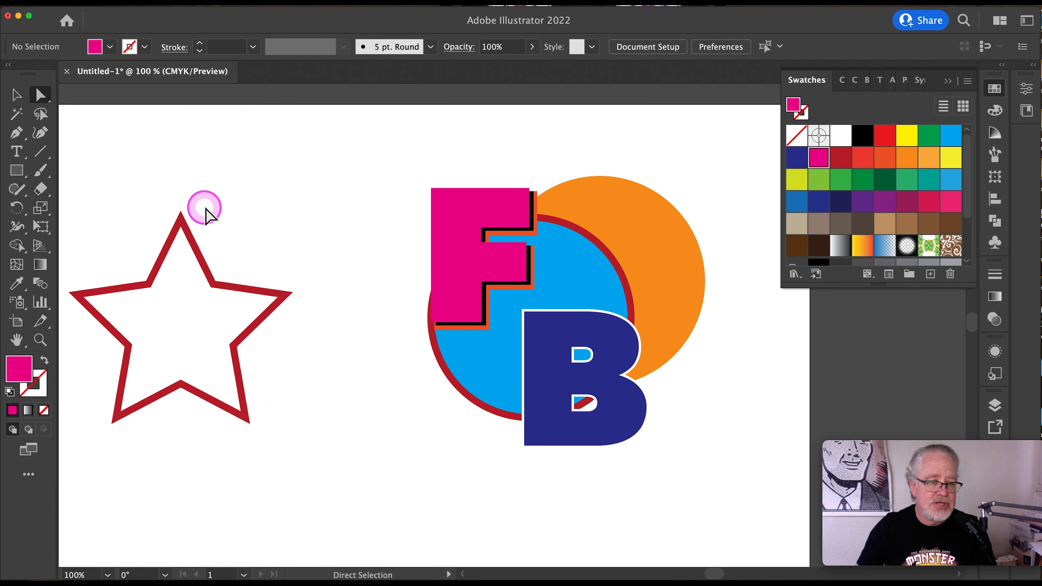
key("t")
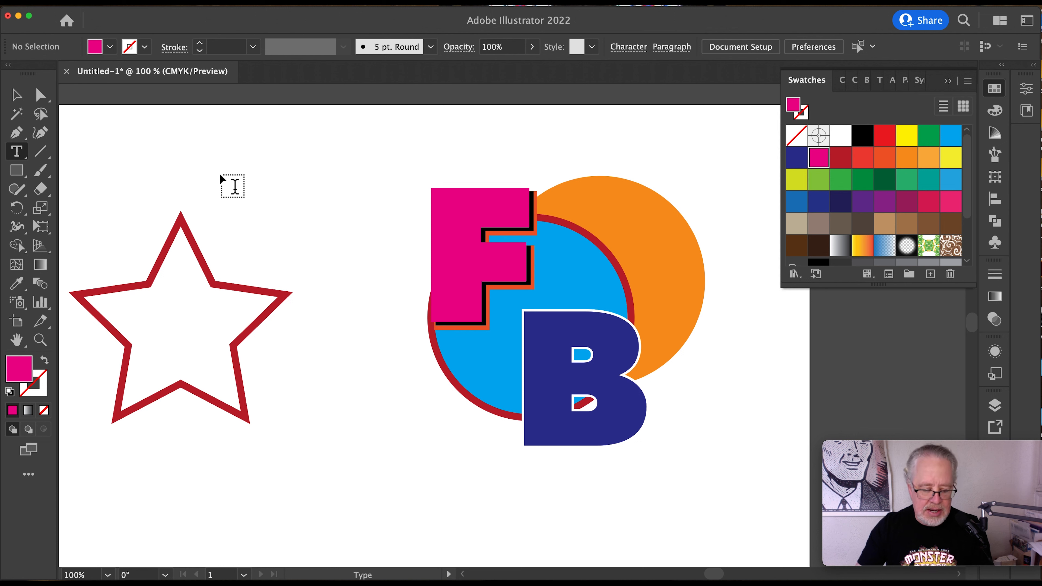
key("m")
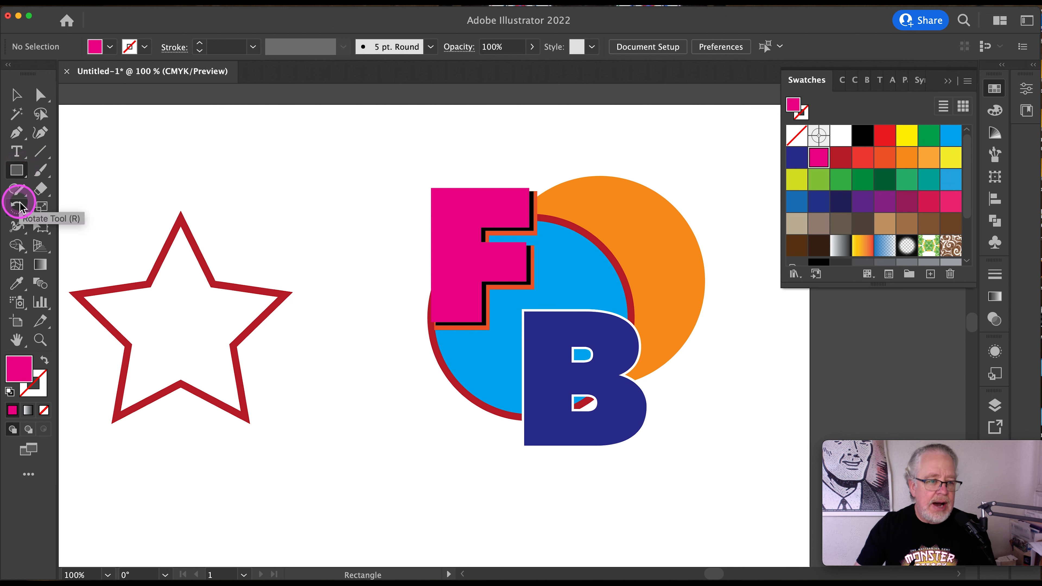
key("i")
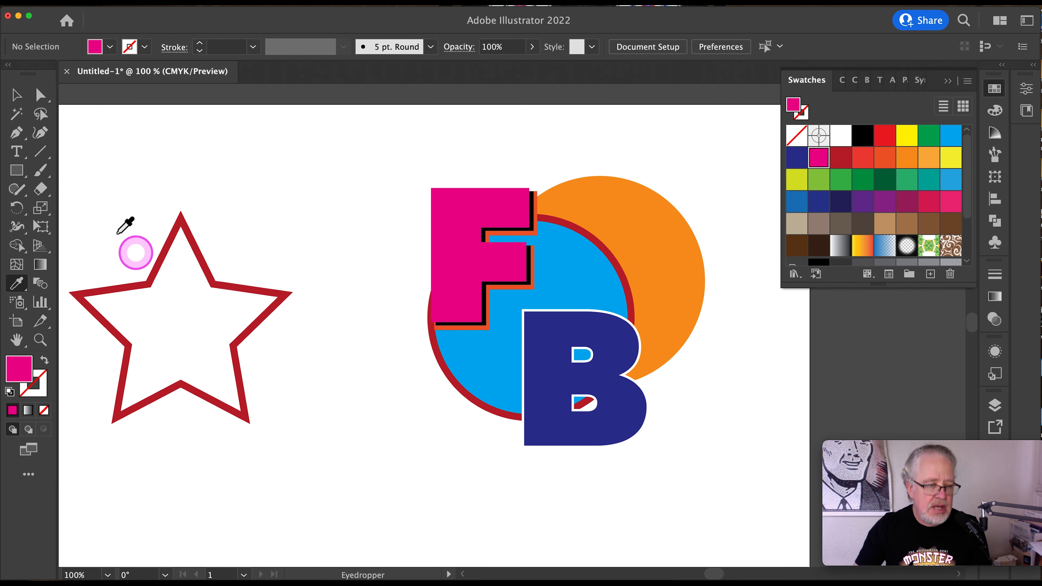
key("ctrl")
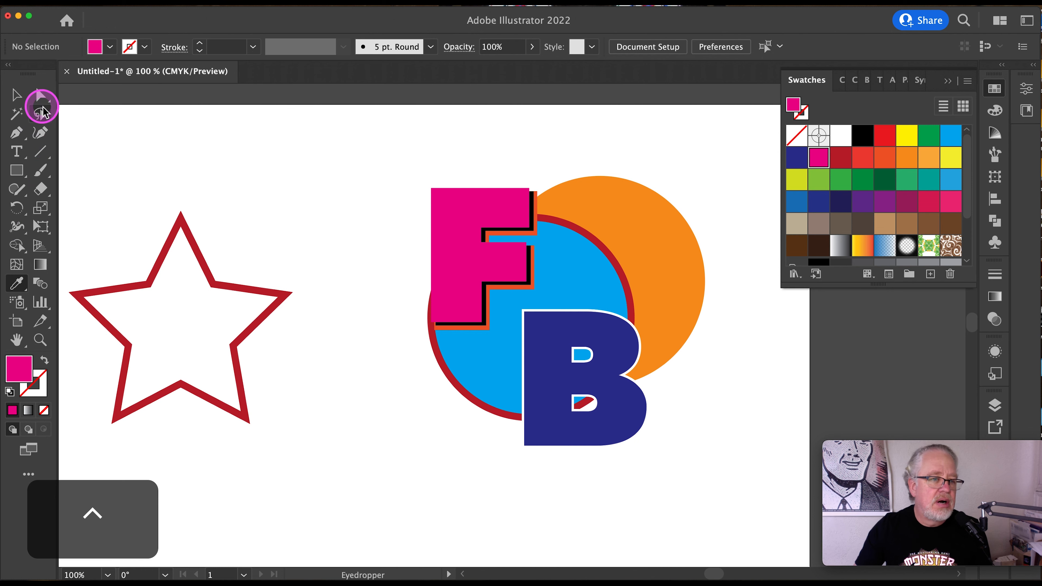
key("ctrl")
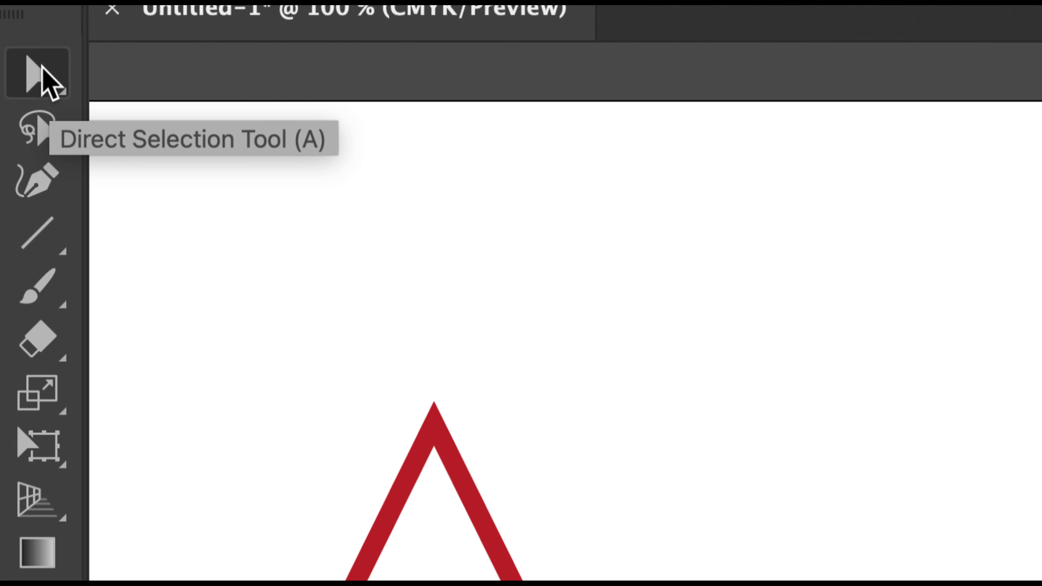
left_click(49, 184)
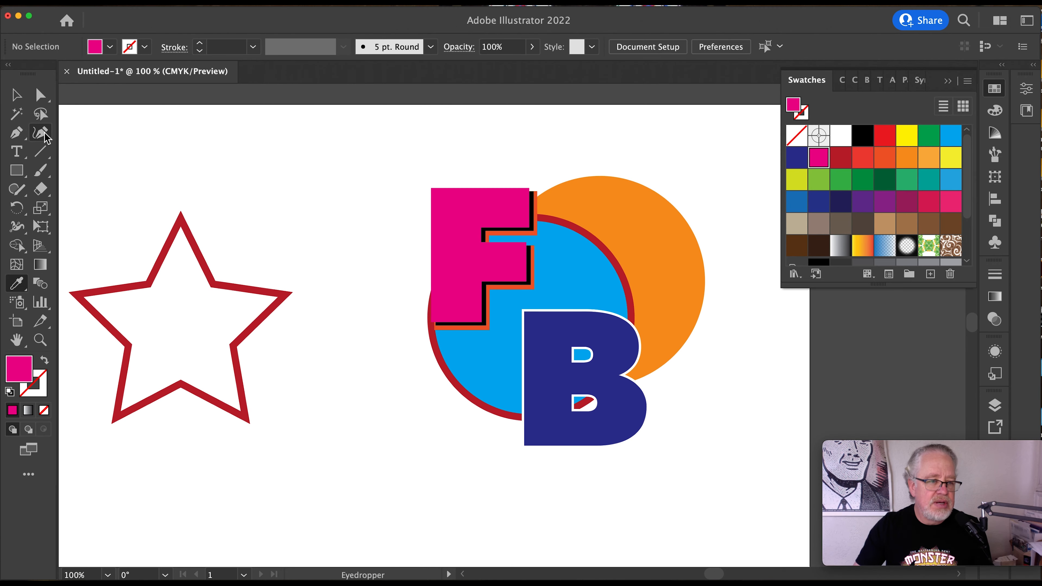
left_click(48, 143)
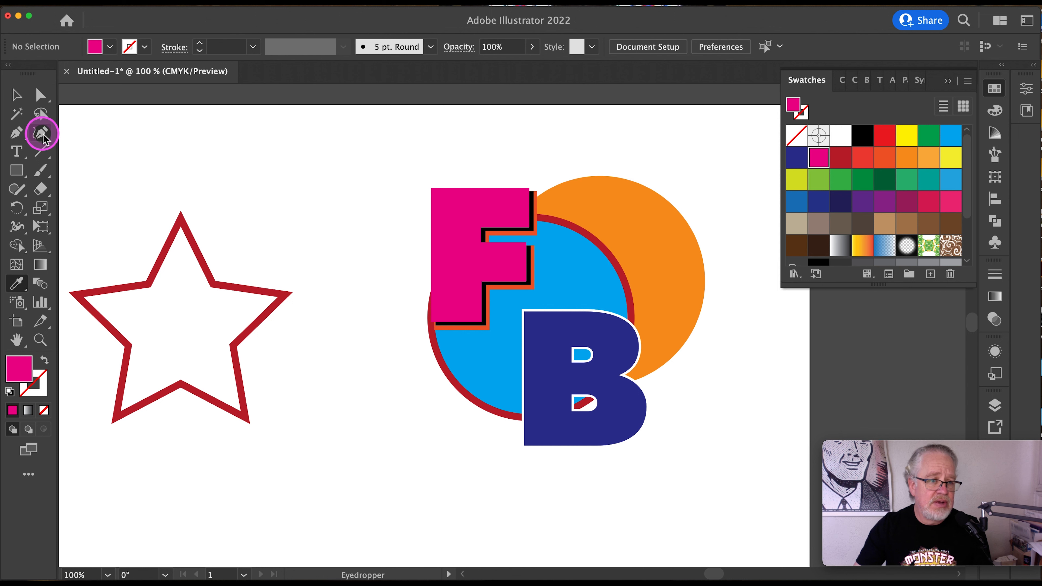
left_click(131, 237)
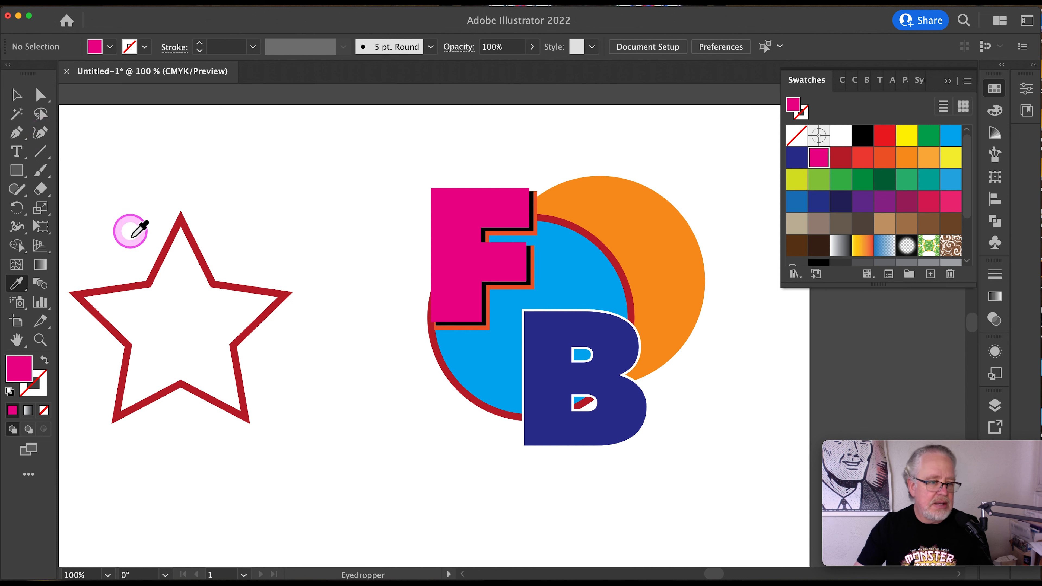
scroll(140, 228, "down", 2)
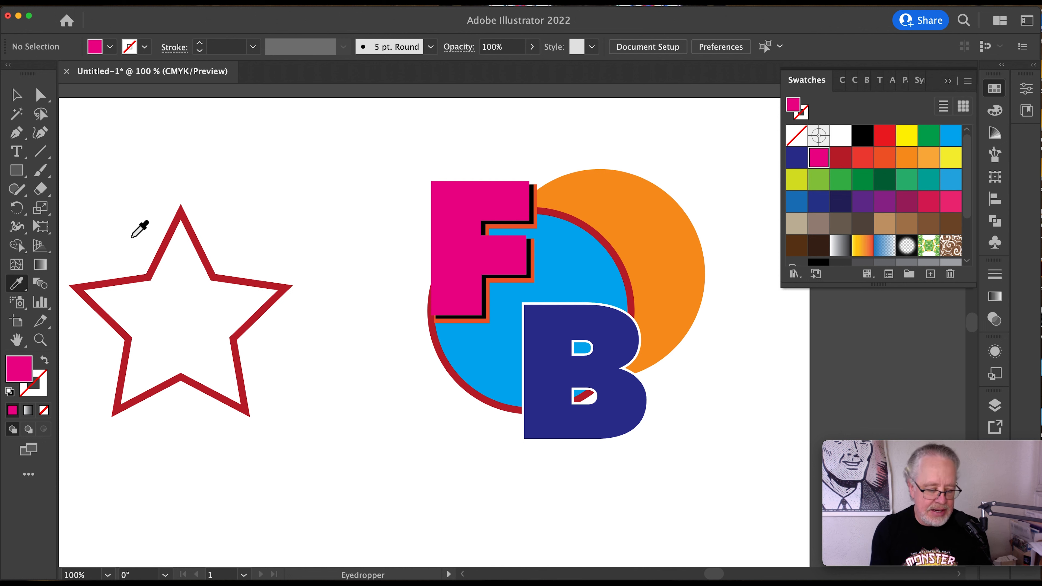
- Select the blue and orange circles together and activate the Shape Builder tool on them, returning to the Selection tool with both circles deselected
key("shift+m")
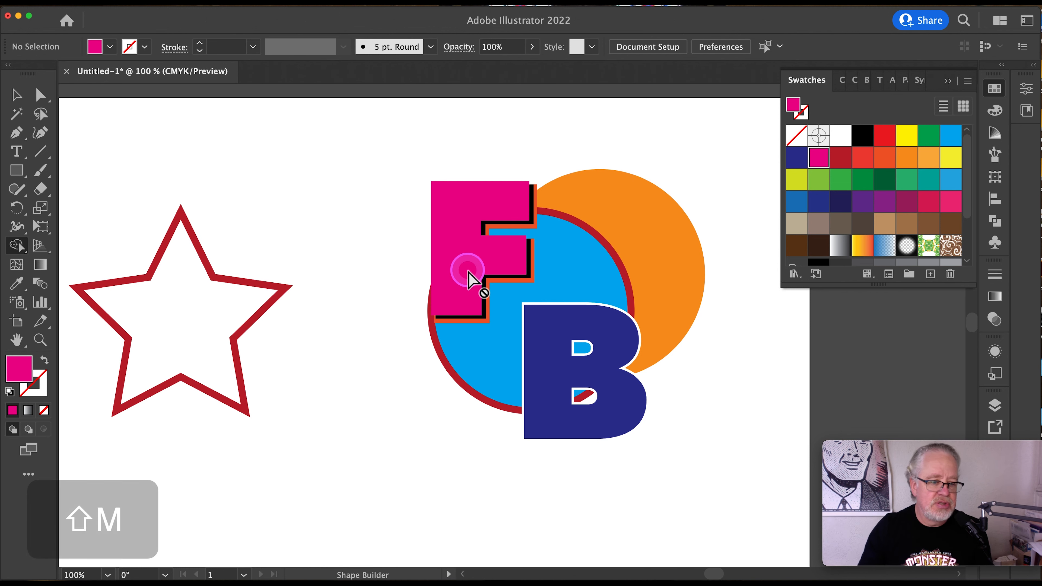
left_click(16, 95)
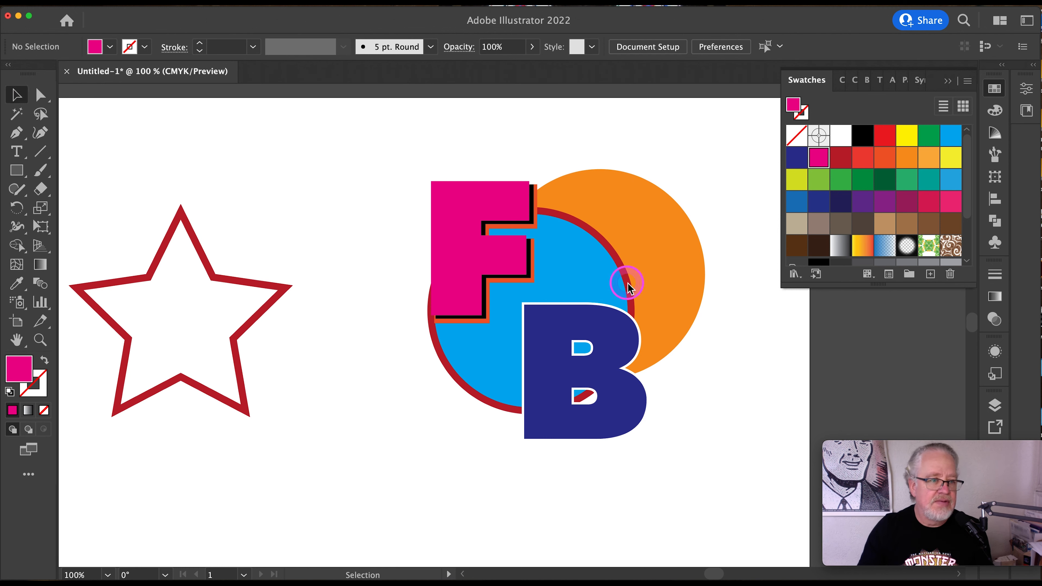
left_click(673, 225)
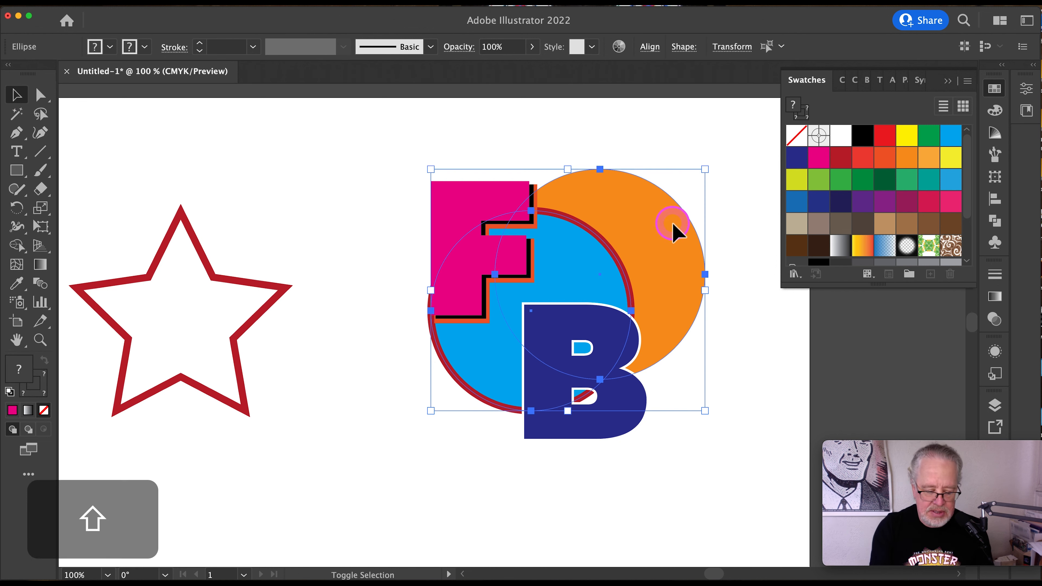
key("shift+m")
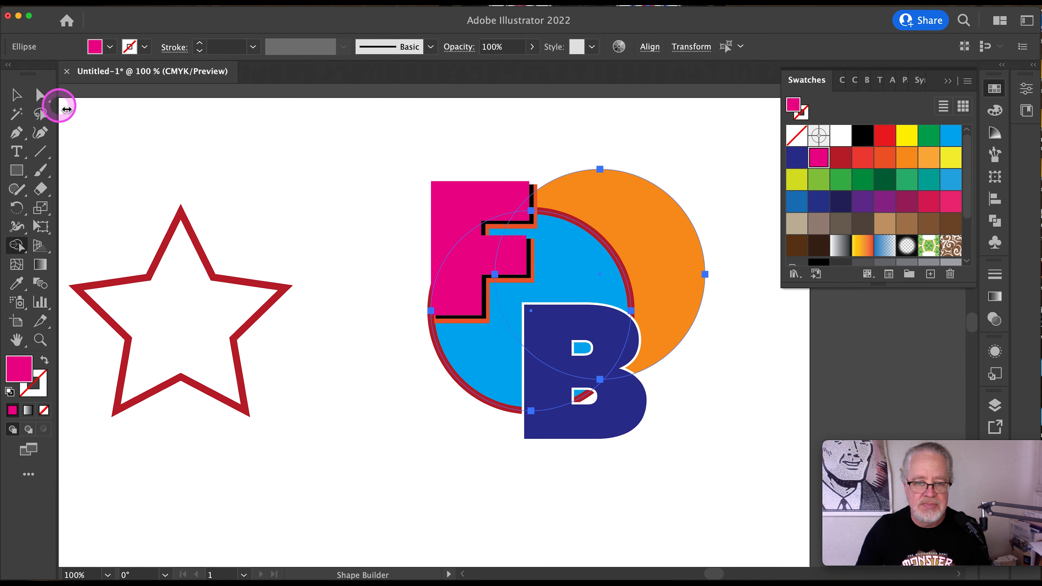
left_click(17, 96)
left_click(307, 191)
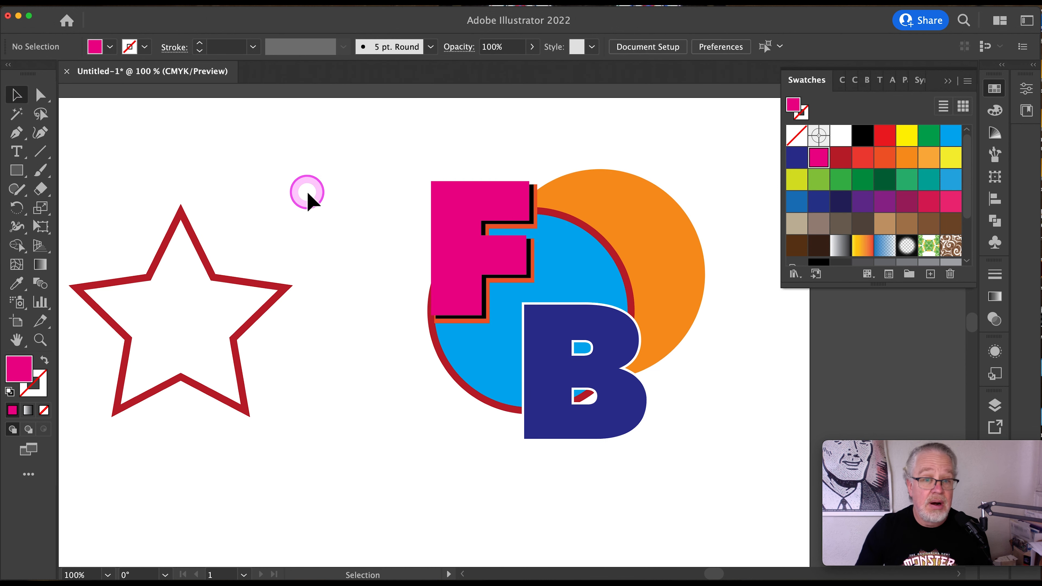